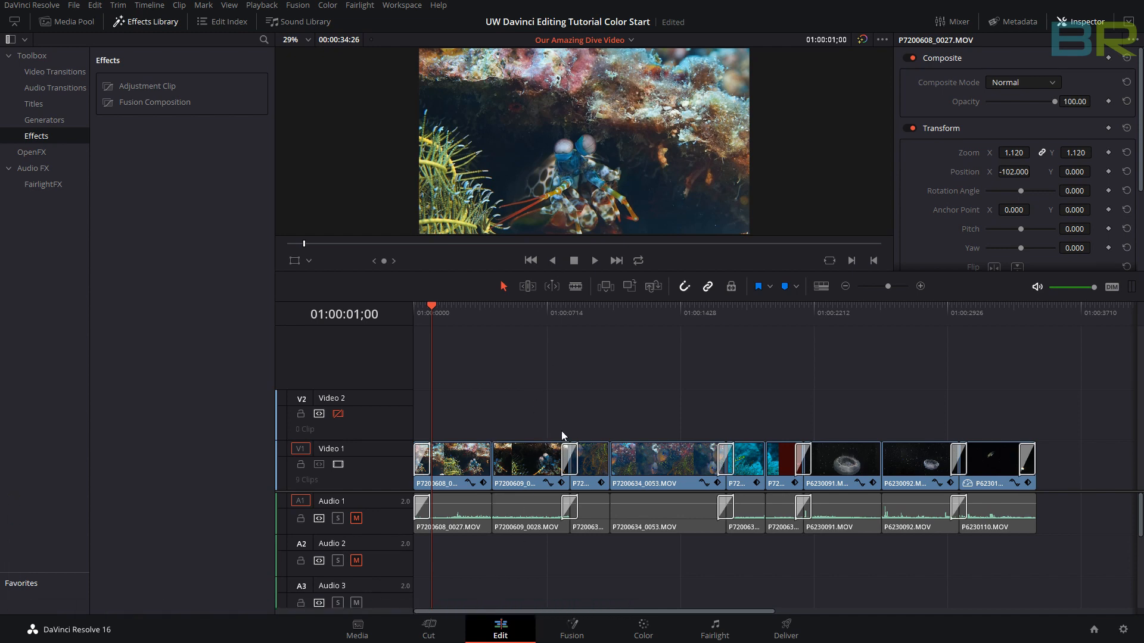
# Step: Open the Color workspace for the dive video timeline and display the video scopes in Parade mode
pyautogui.click(655, 629)
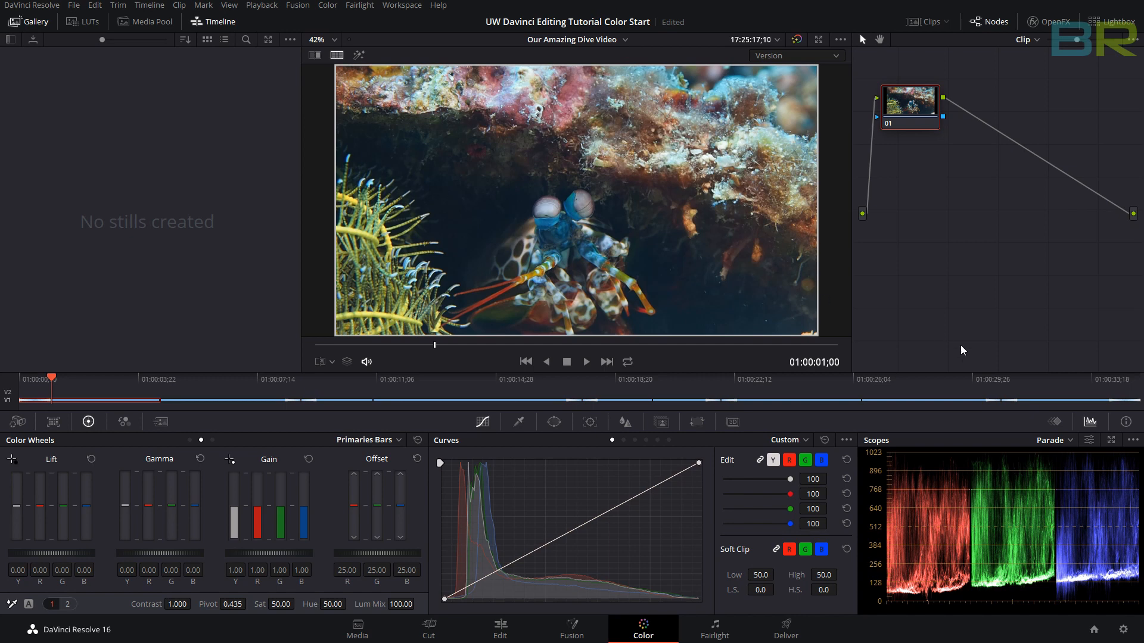
pyautogui.click(1055, 423)
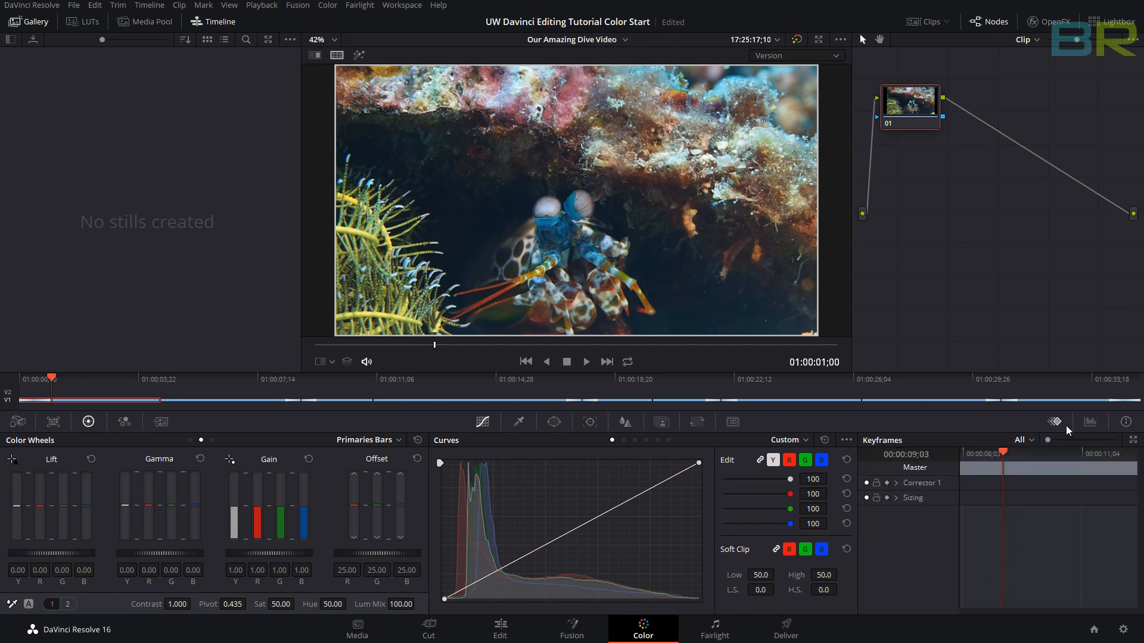
pyautogui.click(1092, 423)
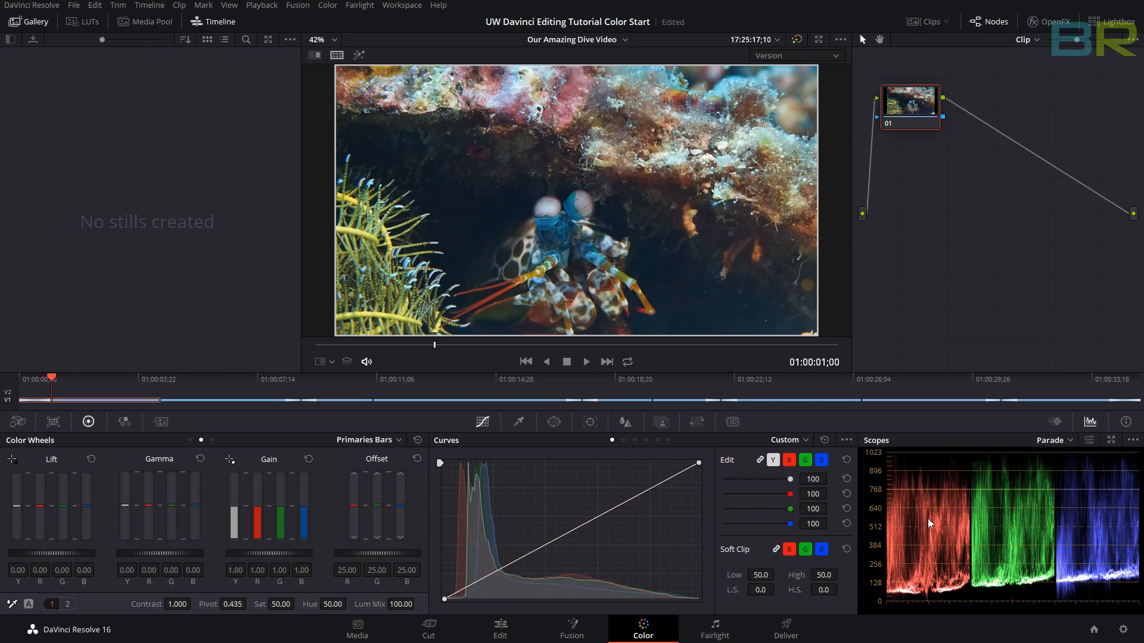
pyautogui.click(1055, 441)
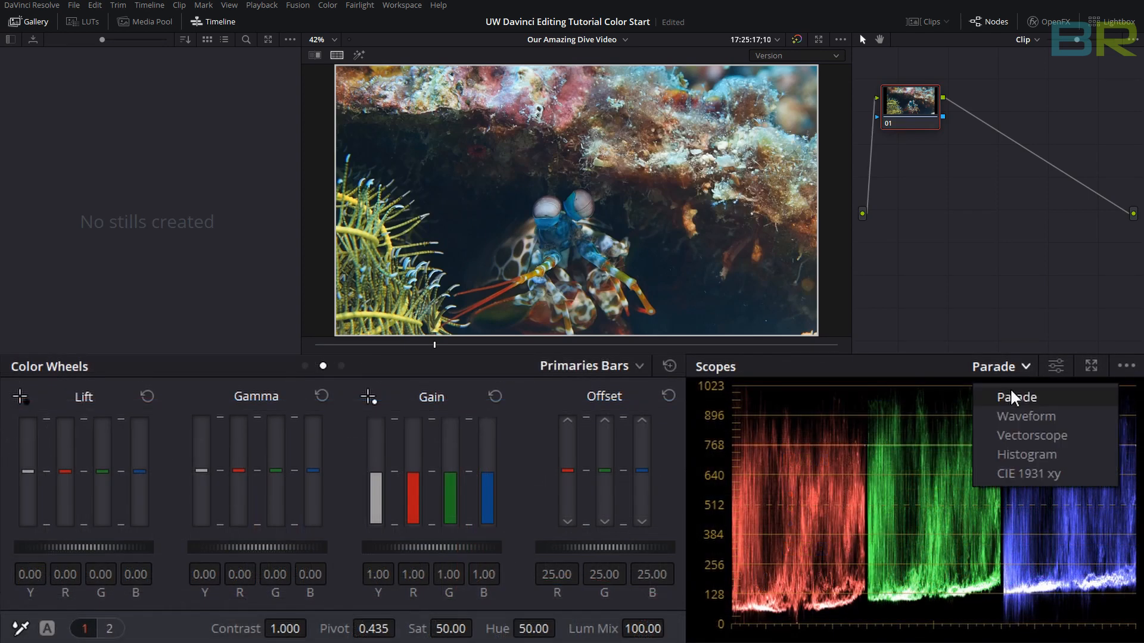
pyautogui.click(1012, 395)
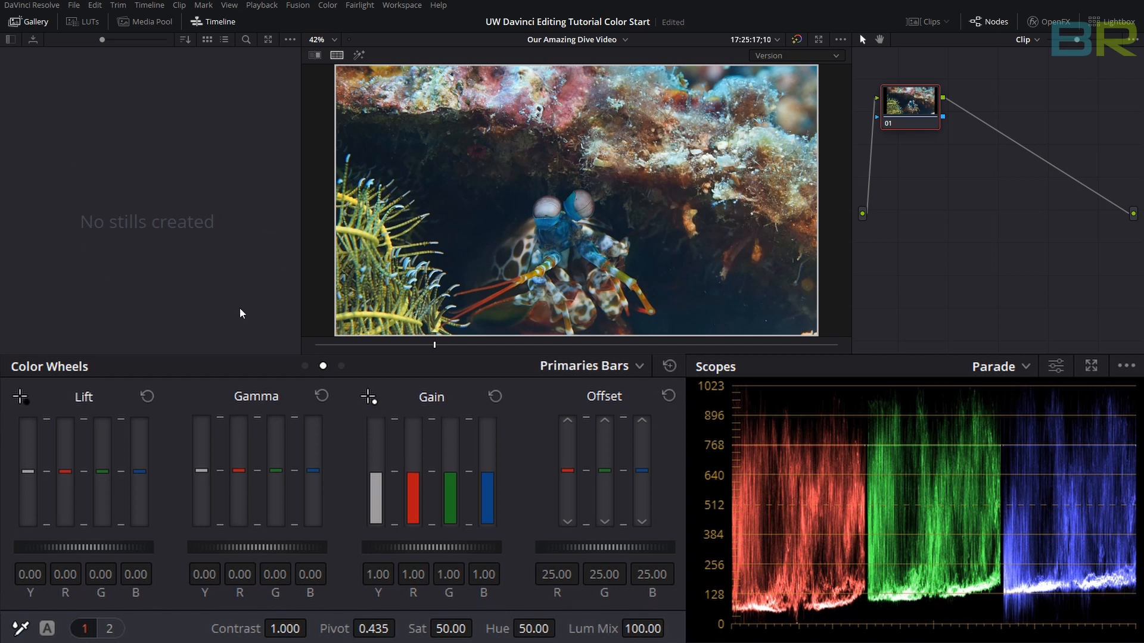
# Step: Hide the stills gallery and compare the Primaries Wheels with the Primaries Bars, ending on Primaries Bars
pyautogui.click(37, 23)
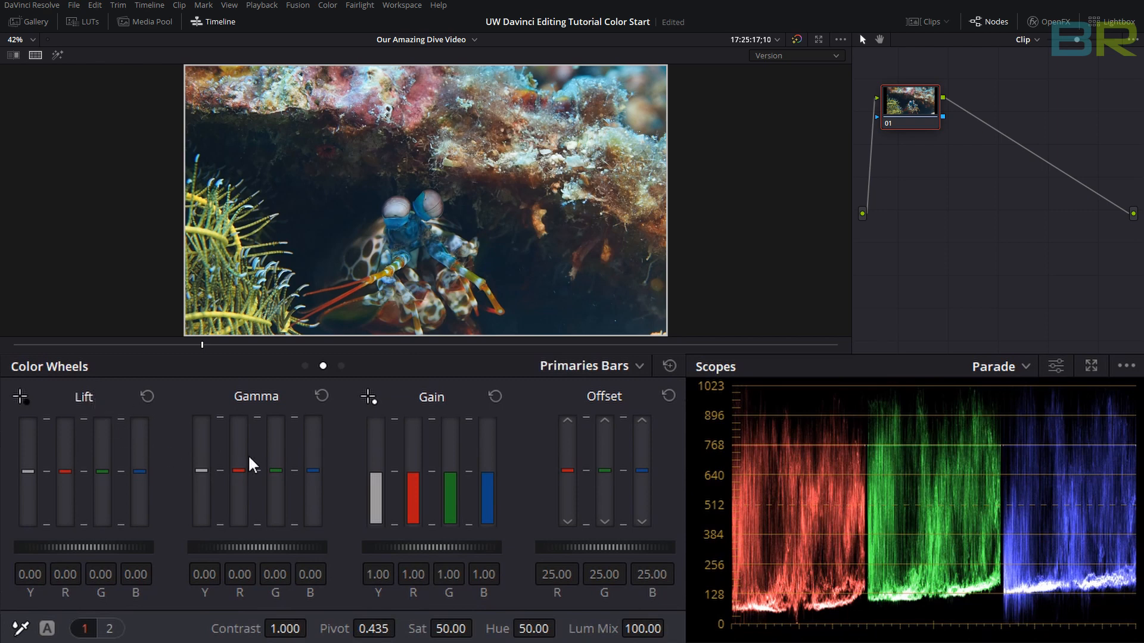
pyautogui.click(304, 366)
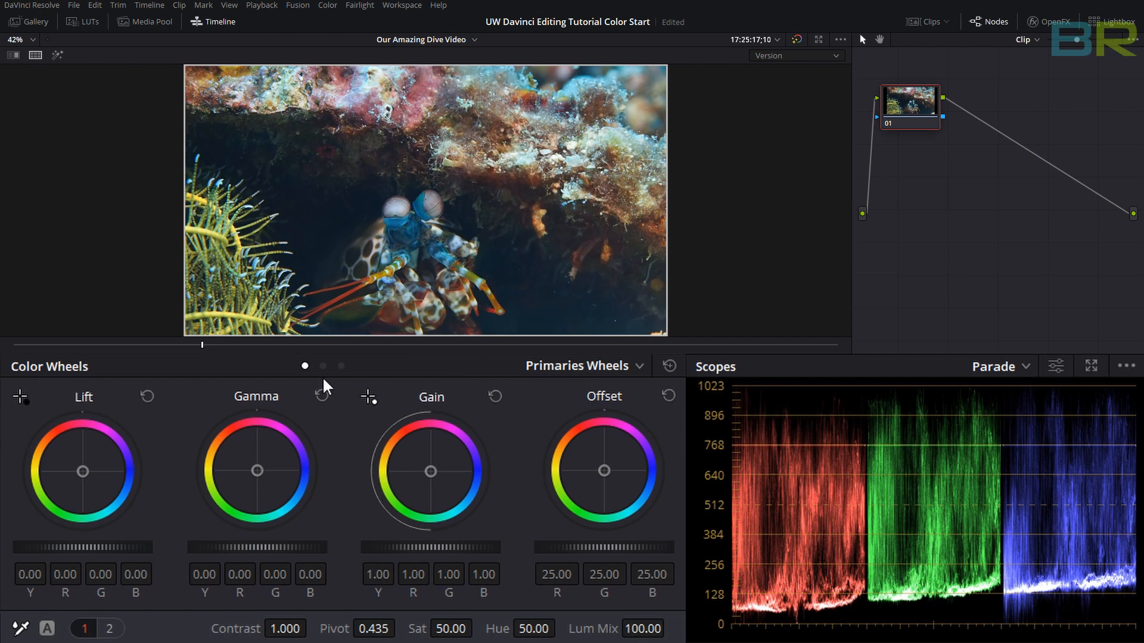
pyautogui.click(323, 366)
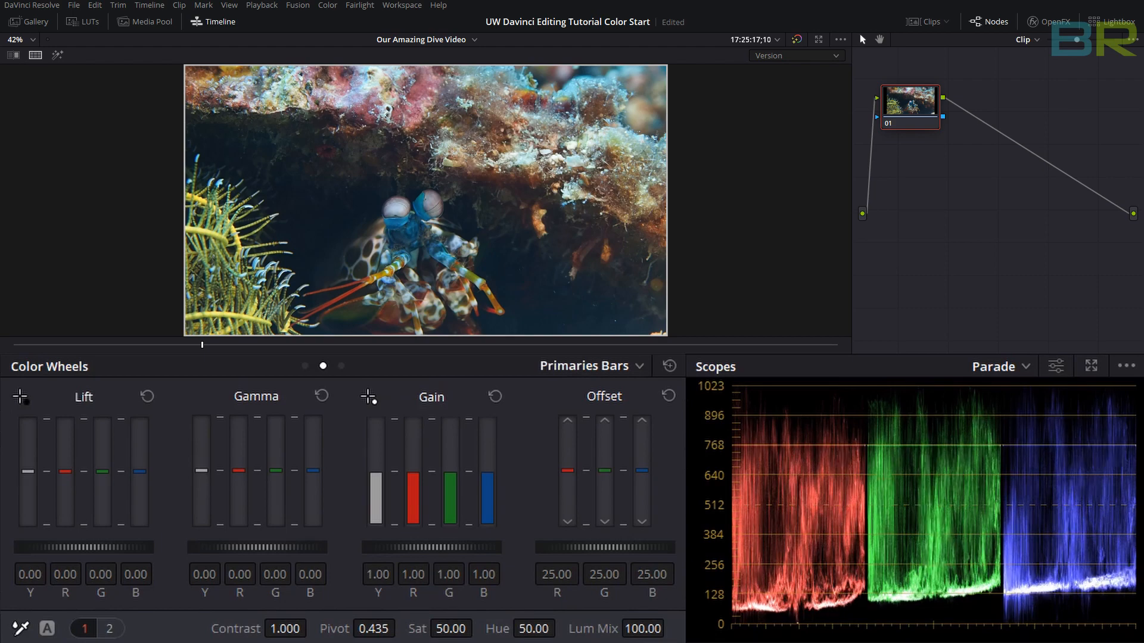
# Step: Scrub to 01:00:03:06 in the first mantis shrimp clip and lower its Offset to 19.00 green and 17.00 blue
pyautogui.moveTo(202, 345); pyautogui.dragTo(617, 345)
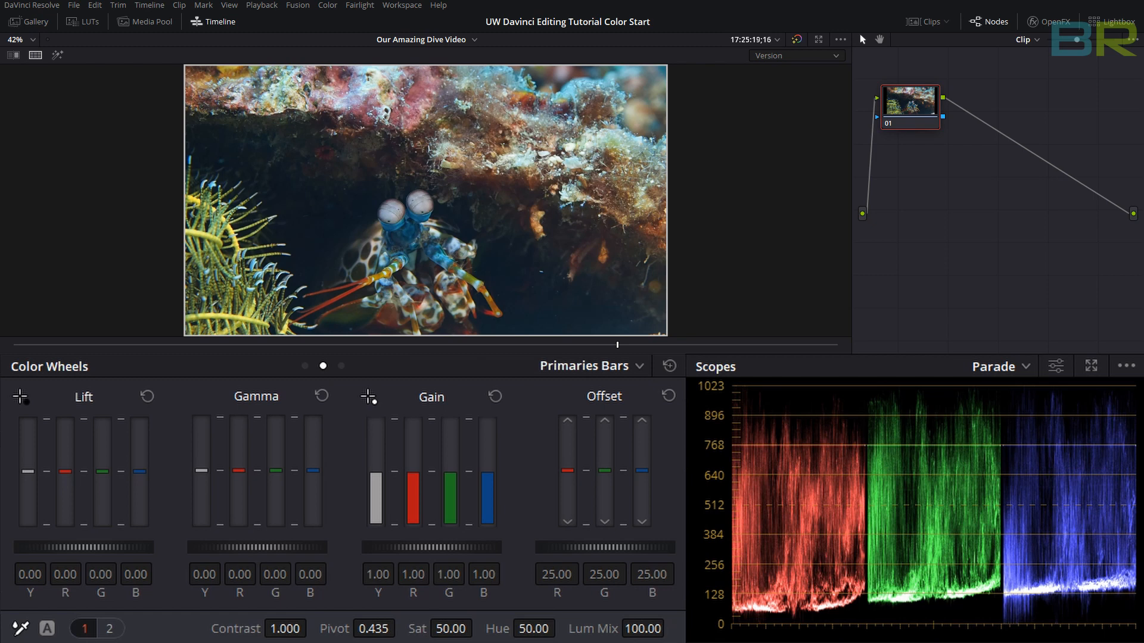
pyautogui.moveTo(605, 471); pyautogui.dragTo(642, 475)
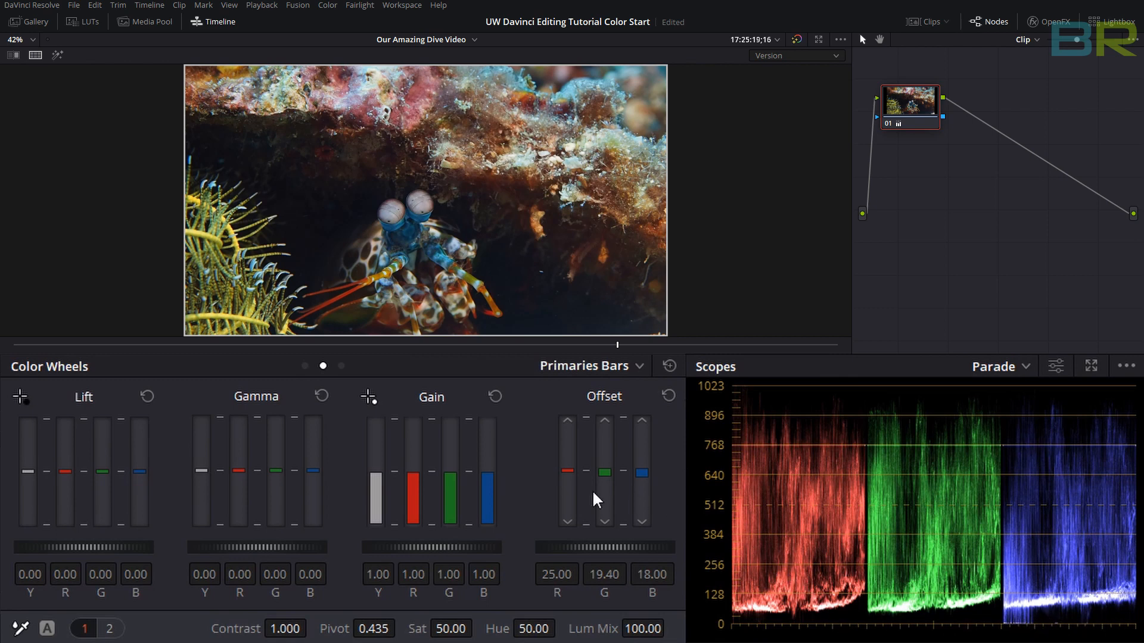
pyautogui.moveTo(642, 473); pyautogui.dragTo(605, 473)
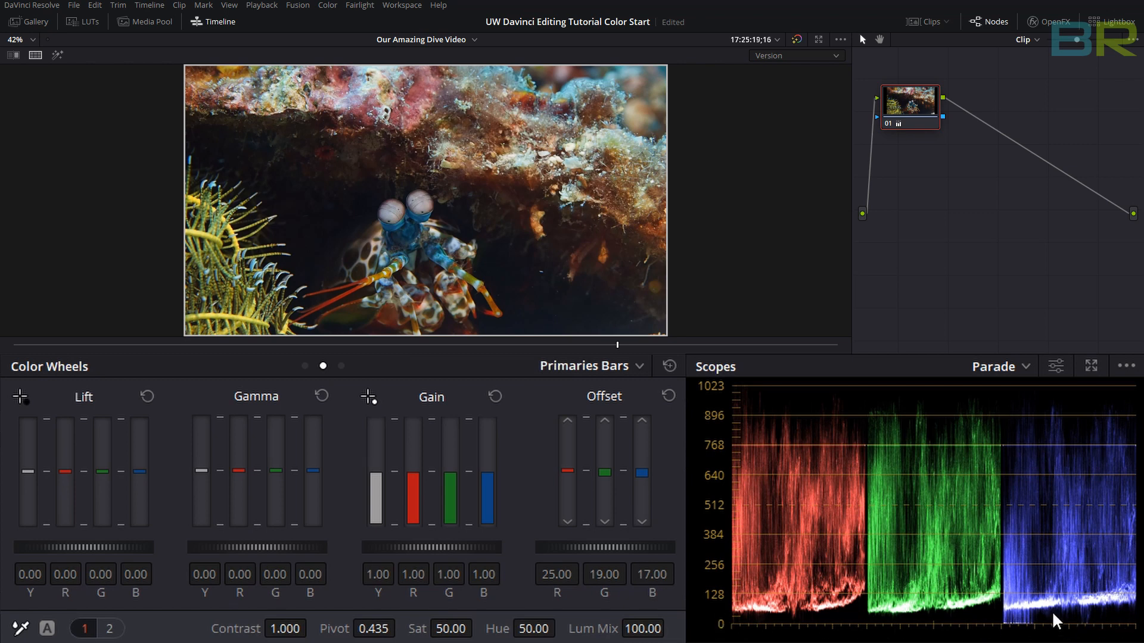
# Step: Lower the first clip's Lift to -0.03 and Offset blue to 15.20, and compare the image with and without the grade
pyautogui.moveTo(84, 548); pyautogui.dragTo(69, 547)
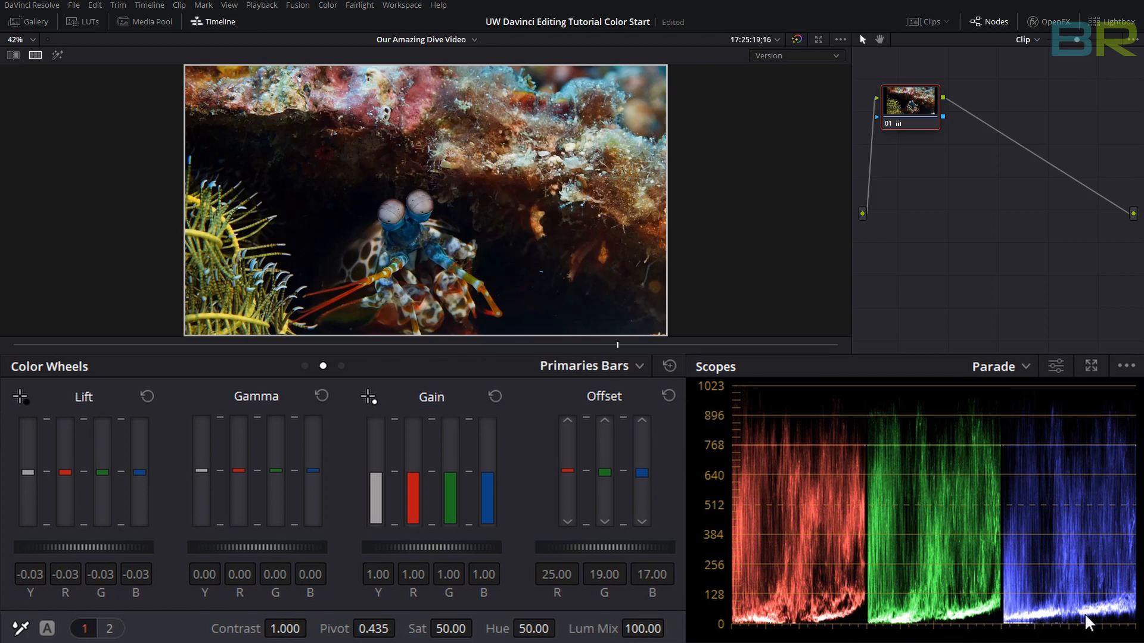
pyautogui.moveTo(645, 487); pyautogui.dragTo(645, 495)
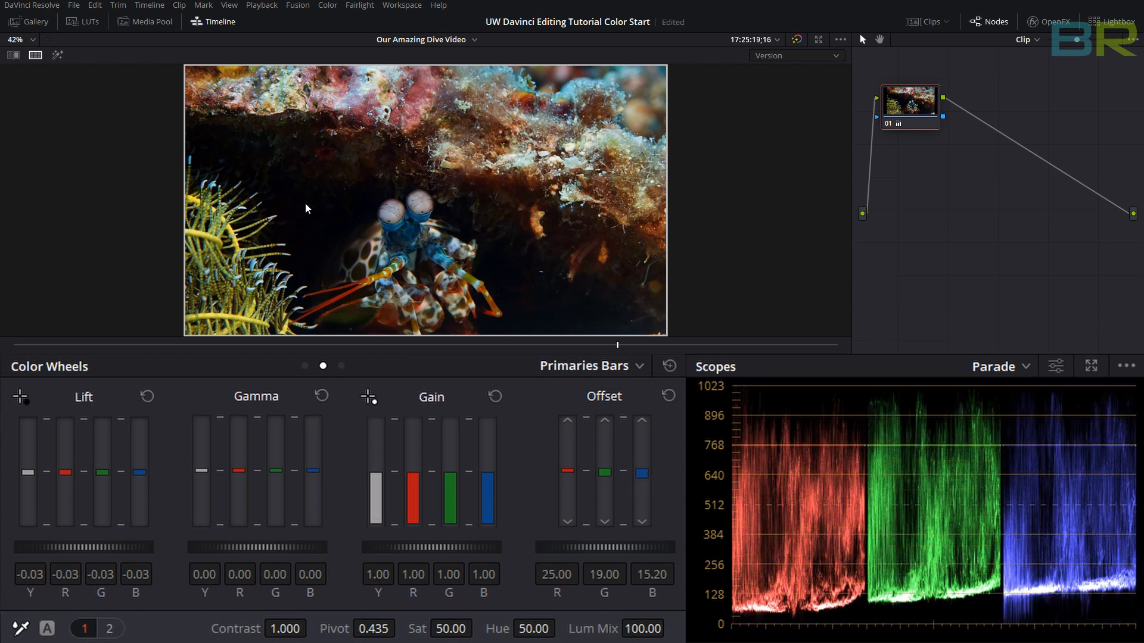
pyautogui.hotkey('ctrl', 'd')
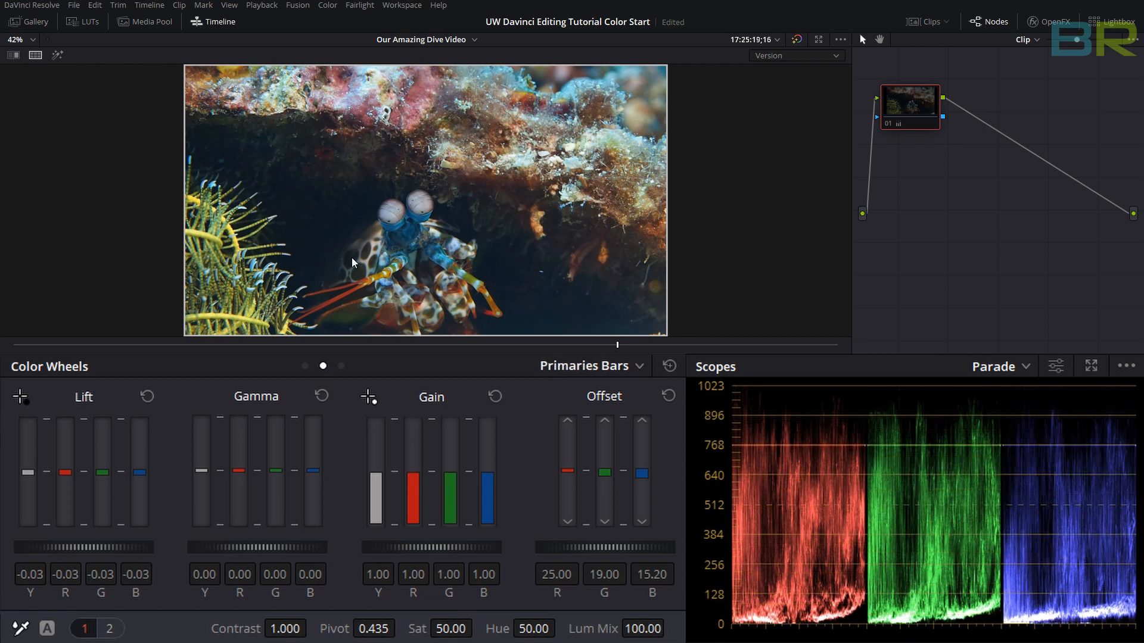
pyautogui.hotkey('ctrl', 'd')
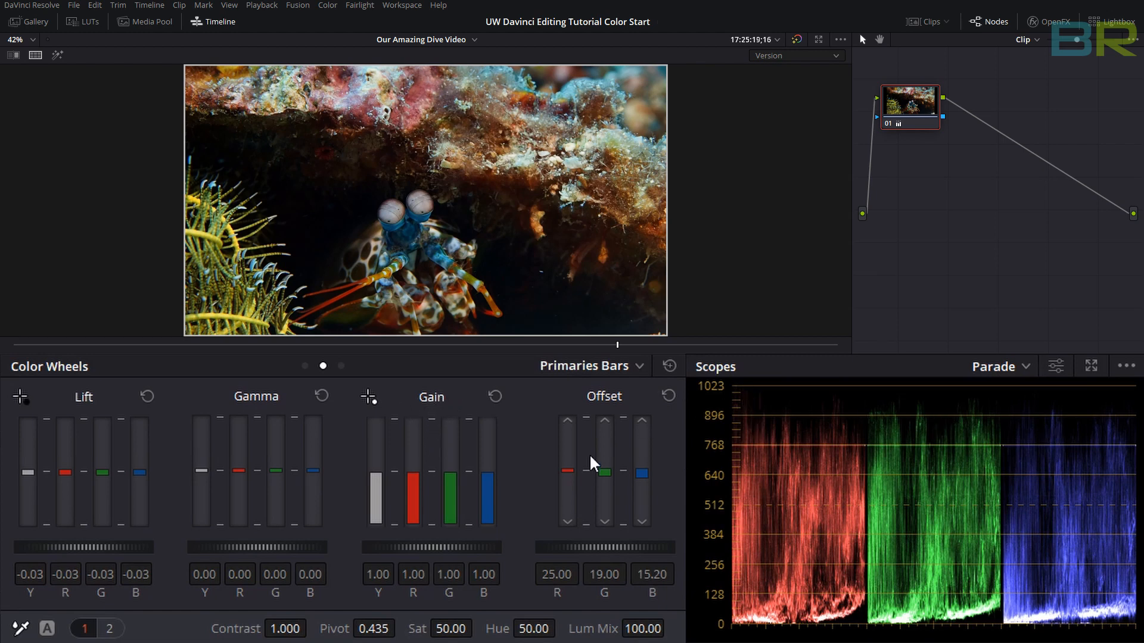
# Step: Set the first clip's Gain to 1.03 luminance, 0.95 red, 0.97 green and 1.03 blue, and its Offset red to 23.80
pyautogui.moveTo(413, 424); pyautogui.dragTo(413, 434)
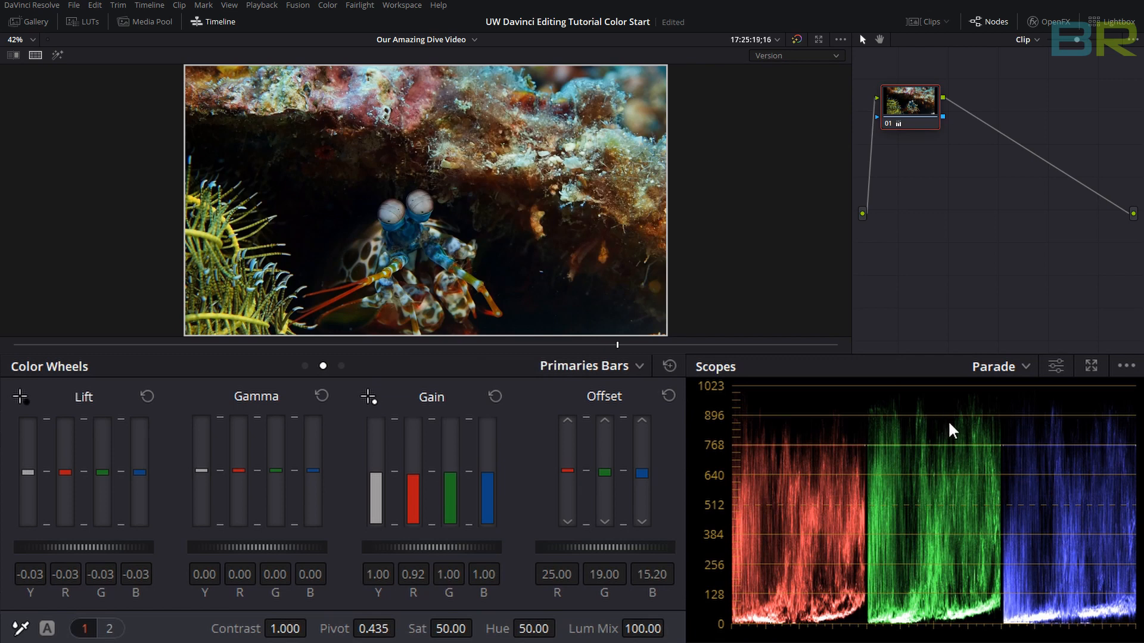
pyautogui.moveTo(452, 439); pyautogui.dragTo(451, 447)
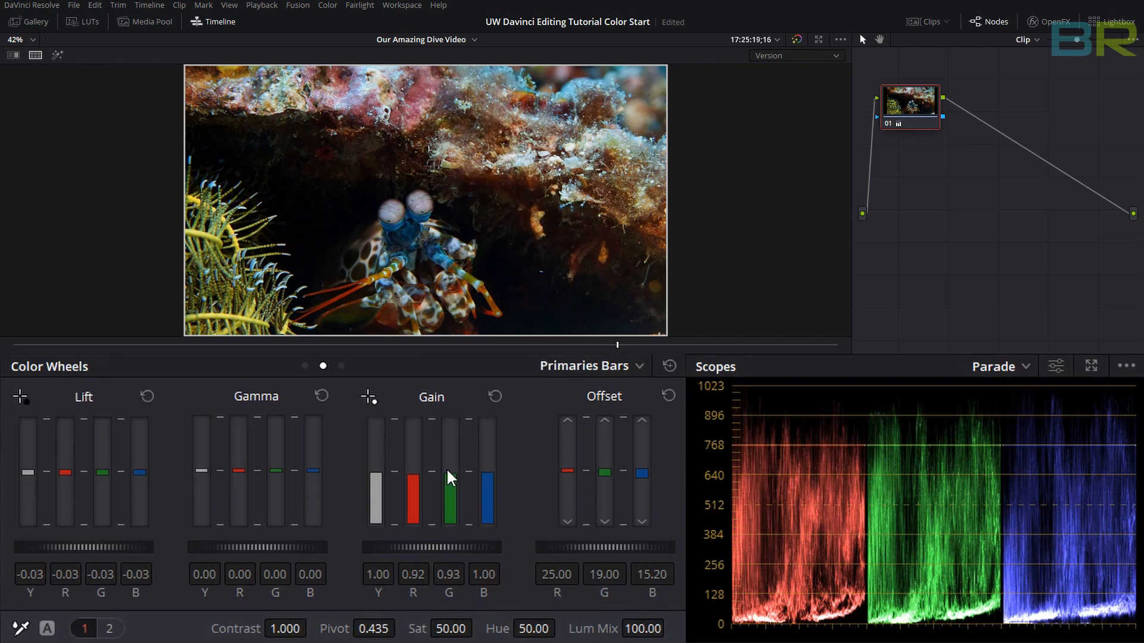
pyautogui.moveTo(567, 470); pyautogui.dragTo(568, 477)
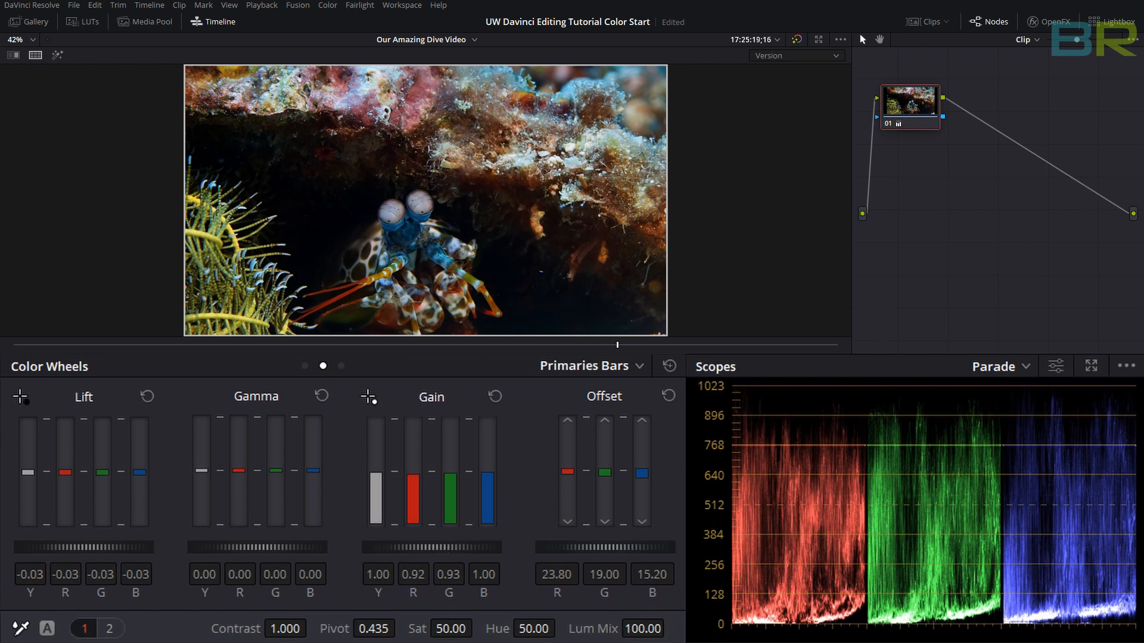
pyautogui.moveTo(431, 547); pyautogui.dragTo(447, 547)
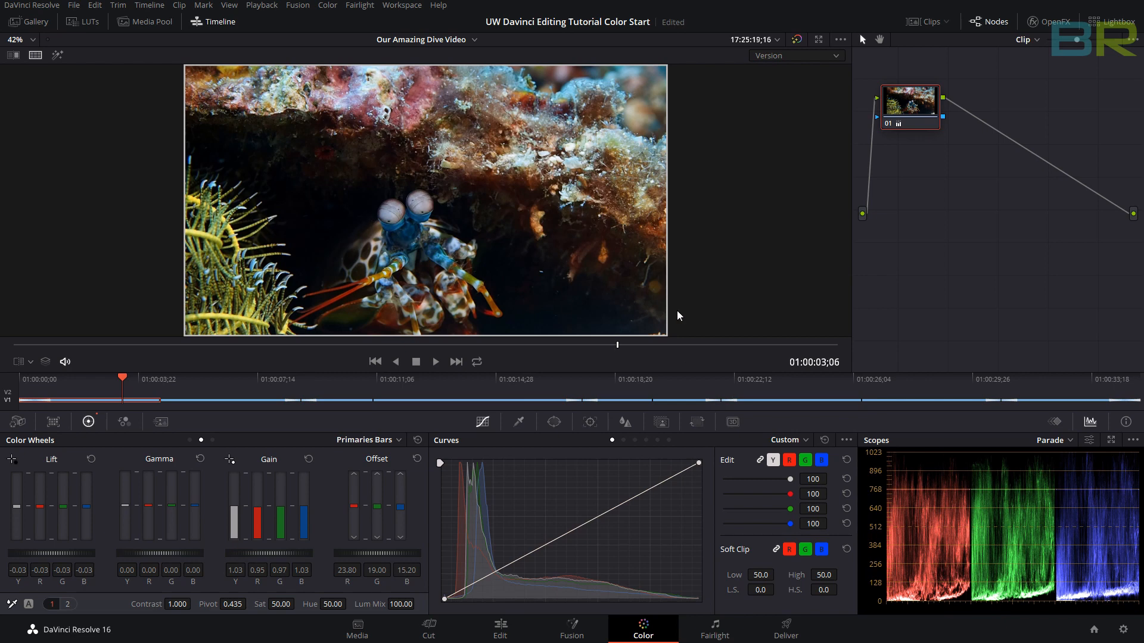
# Step: Grab a still of the graded first clip and show the stills gallery
pyautogui.rightClick(396, 154)
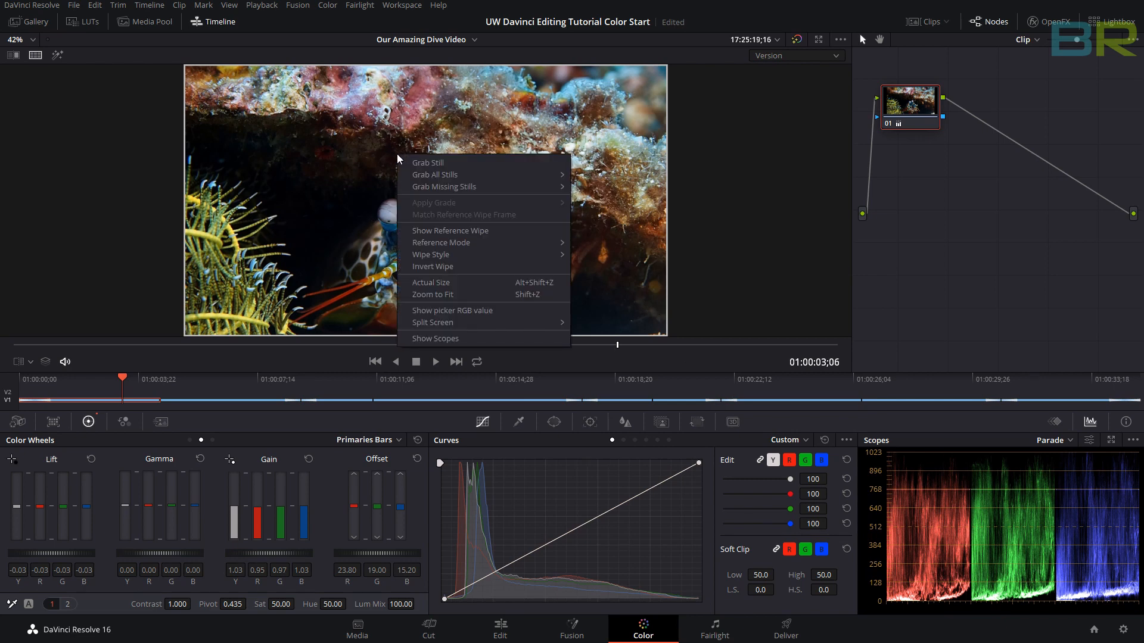
pyautogui.click(439, 164)
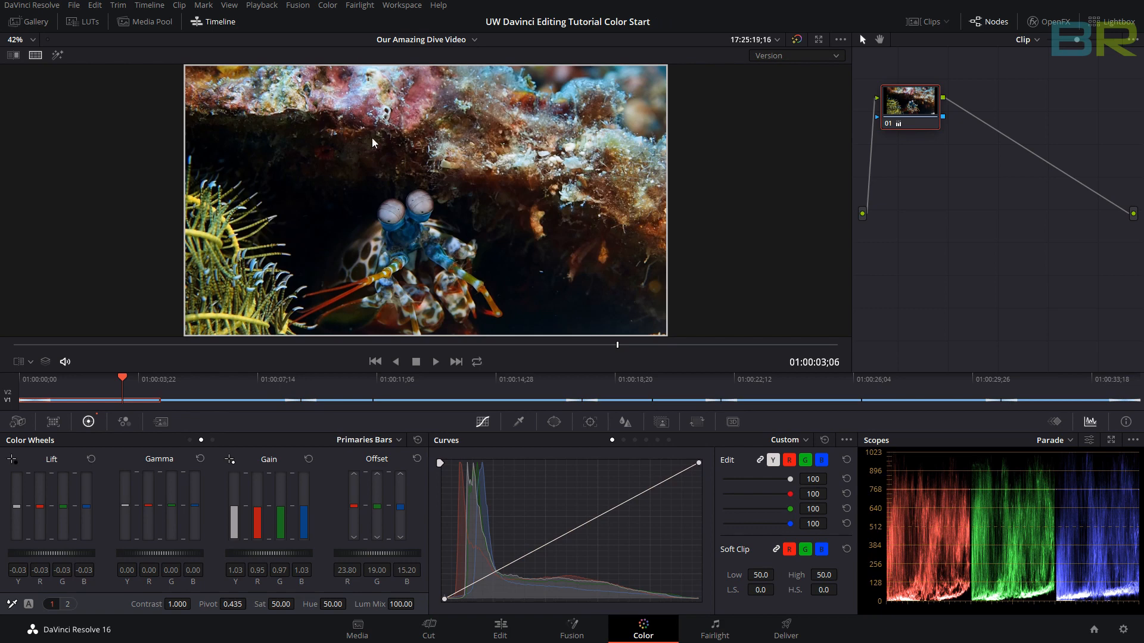
pyautogui.click(35, 22)
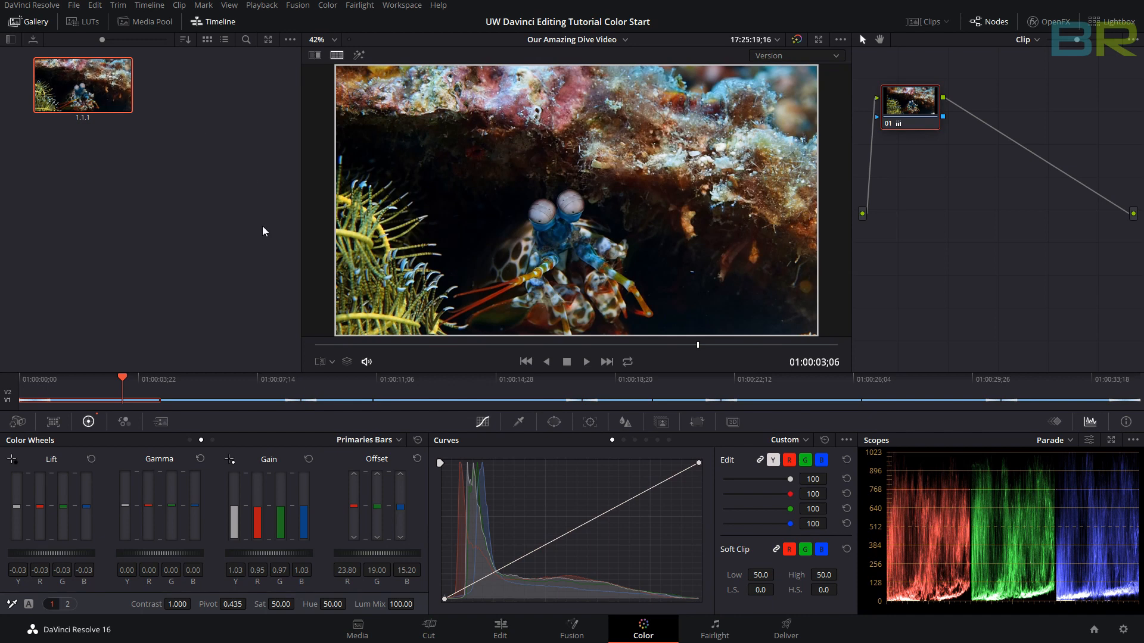
# Step: Apply the saved still's grade to the second clip, the mantis shrimp close-up at 01:00:05:18
pyautogui.moveTo(125, 383); pyautogui.dragTo(199, 383)
pyautogui.rightClick(86, 85)
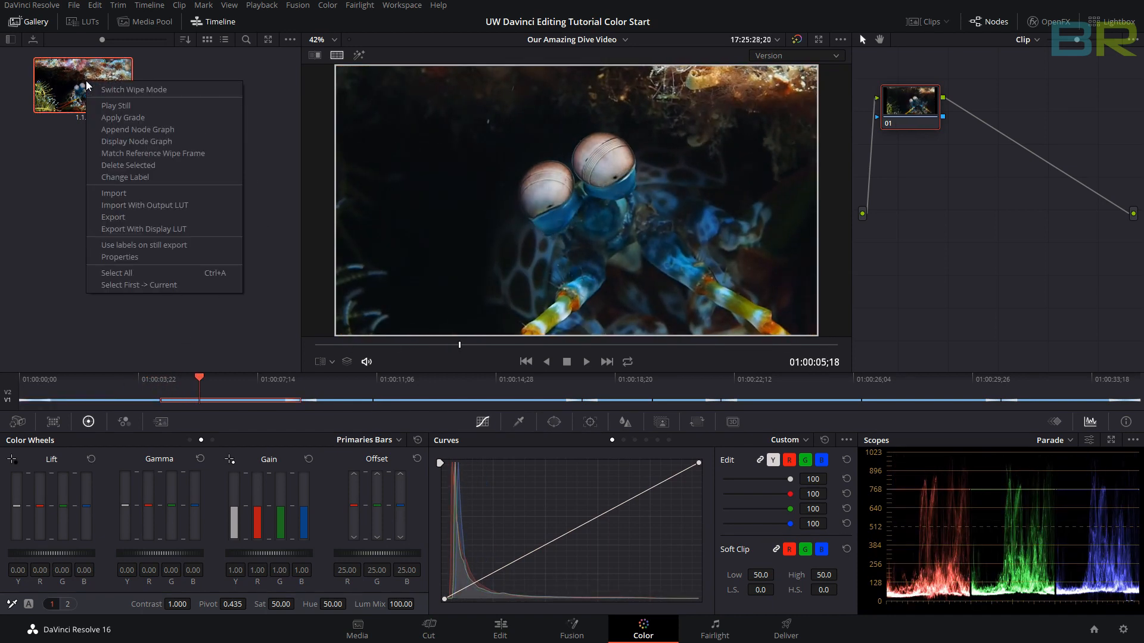
pyautogui.click(147, 117)
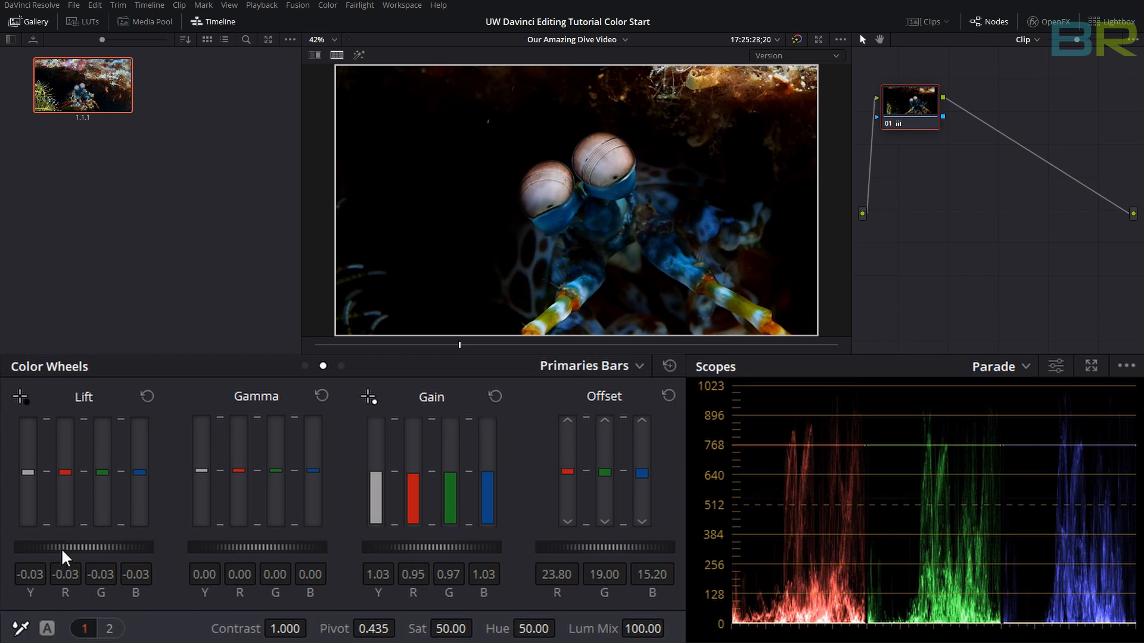
# Step: Refine the close-up clip's grade with Lift -0.01, Offset green 22.60 and blue 21.60, Gain blue 1.00 and Gamma 0.01
pyautogui.moveTo(65, 547); pyautogui.dragTo(79, 548)
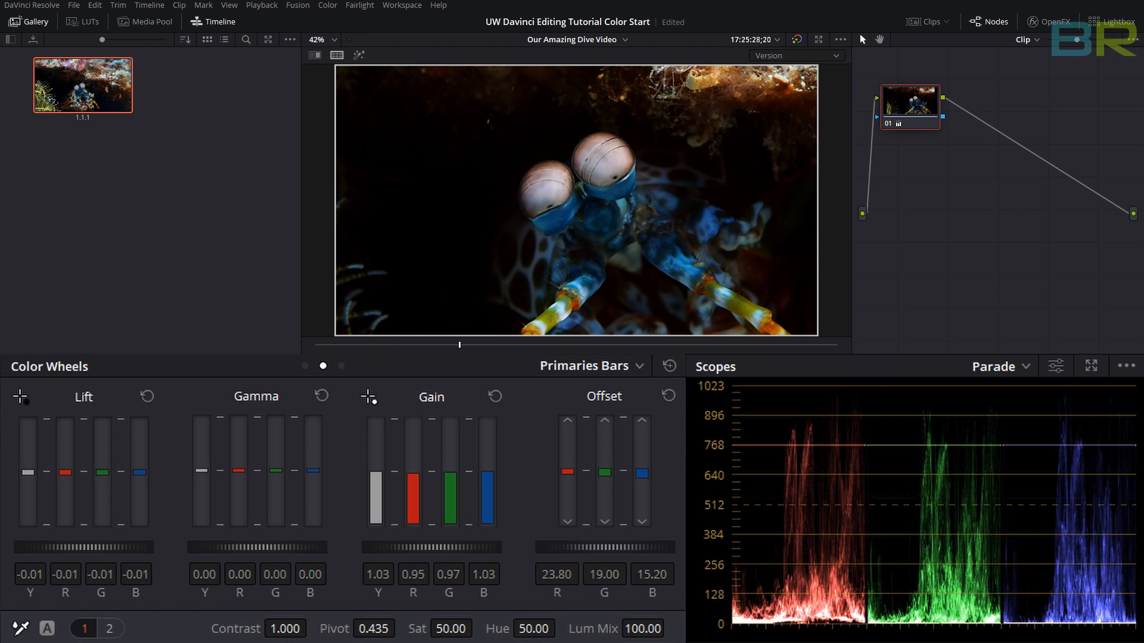
pyautogui.moveTo(605, 472)
pyautogui.mouseDown()
pyautogui.moveTo(605, 456)
pyautogui.moveTo(641, 473)
pyautogui.mouseUp()
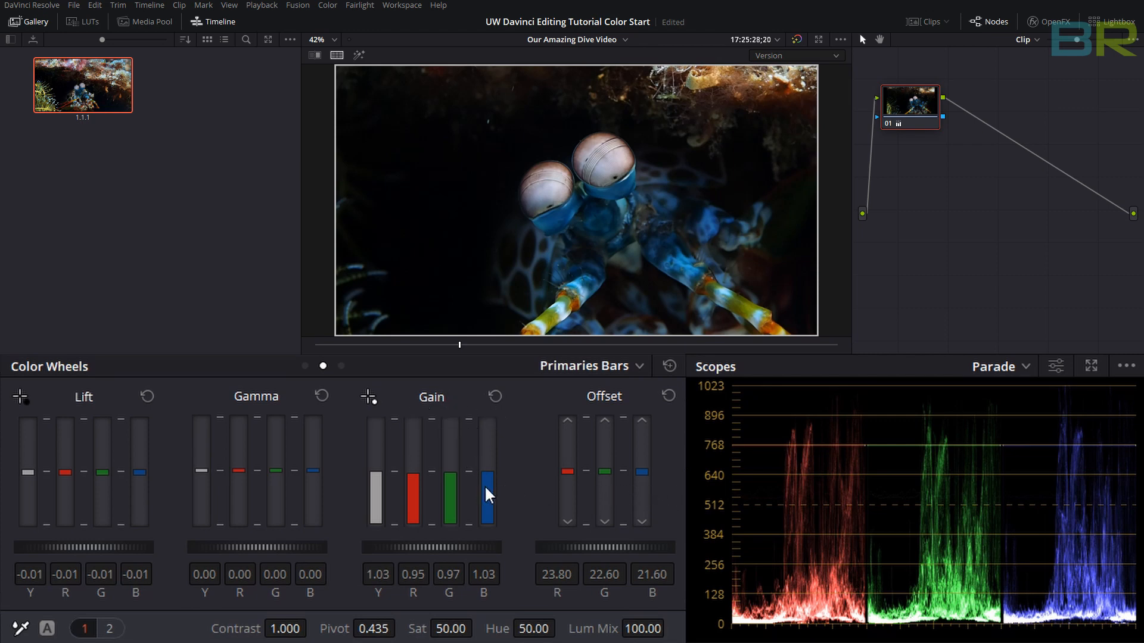
pyautogui.moveTo(488, 473); pyautogui.dragTo(487, 472)
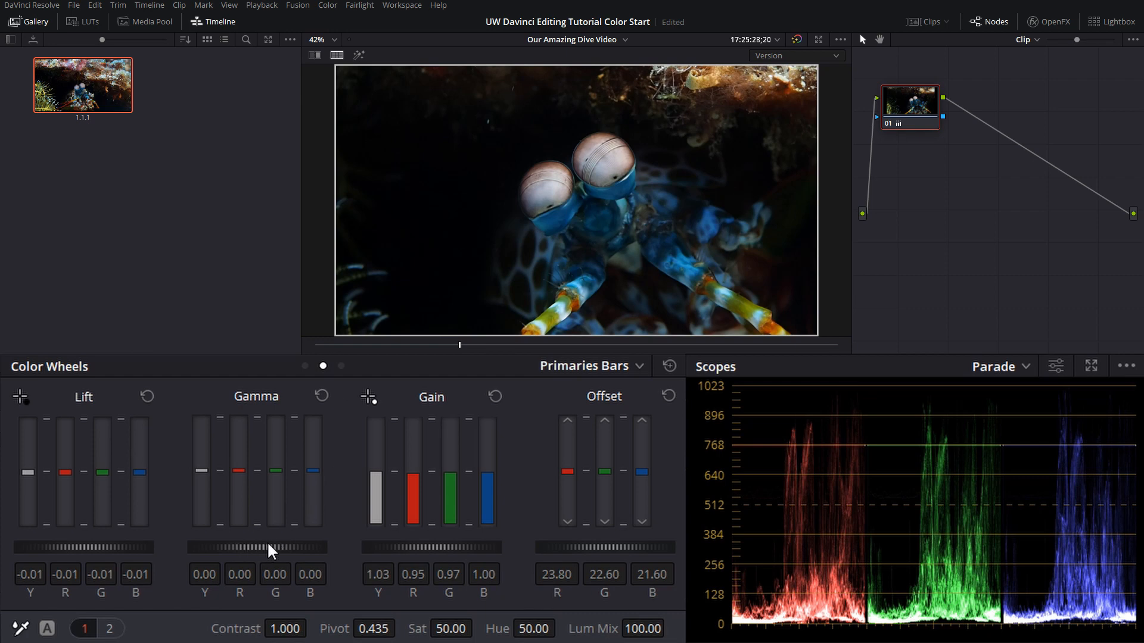
pyautogui.moveTo(257, 547)
pyautogui.mouseDown()
pyautogui.moveTo(241, 547)
pyautogui.moveTo(263, 548)
pyautogui.mouseUp()
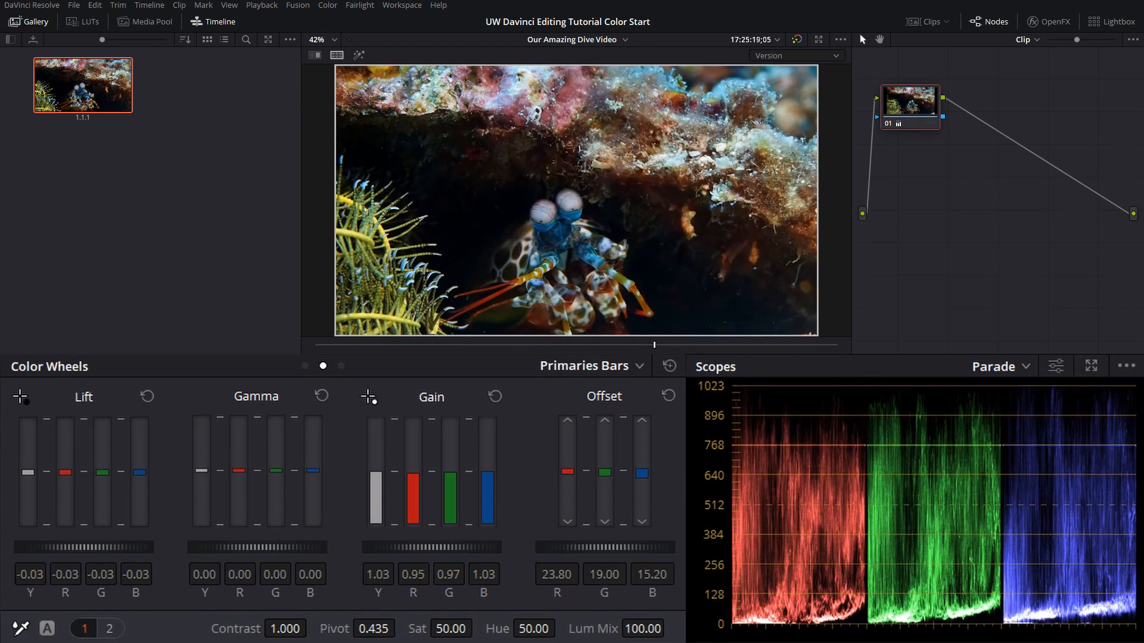
# Step: Set Gamma to 0.03 and try saturation up to 100 on the first clip, and raise the close-up clip's saturation to 64.60
pyautogui.moveTo(258, 547); pyautogui.dragTo(273, 548)
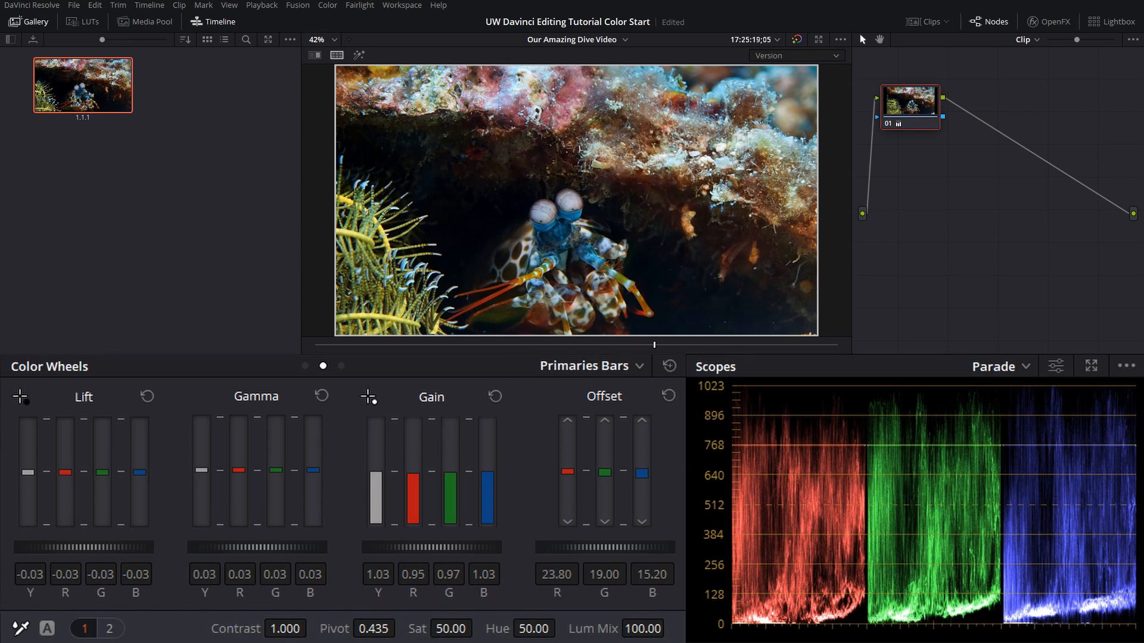
pyautogui.moveTo(453, 629); pyautogui.dragTo(478, 627)
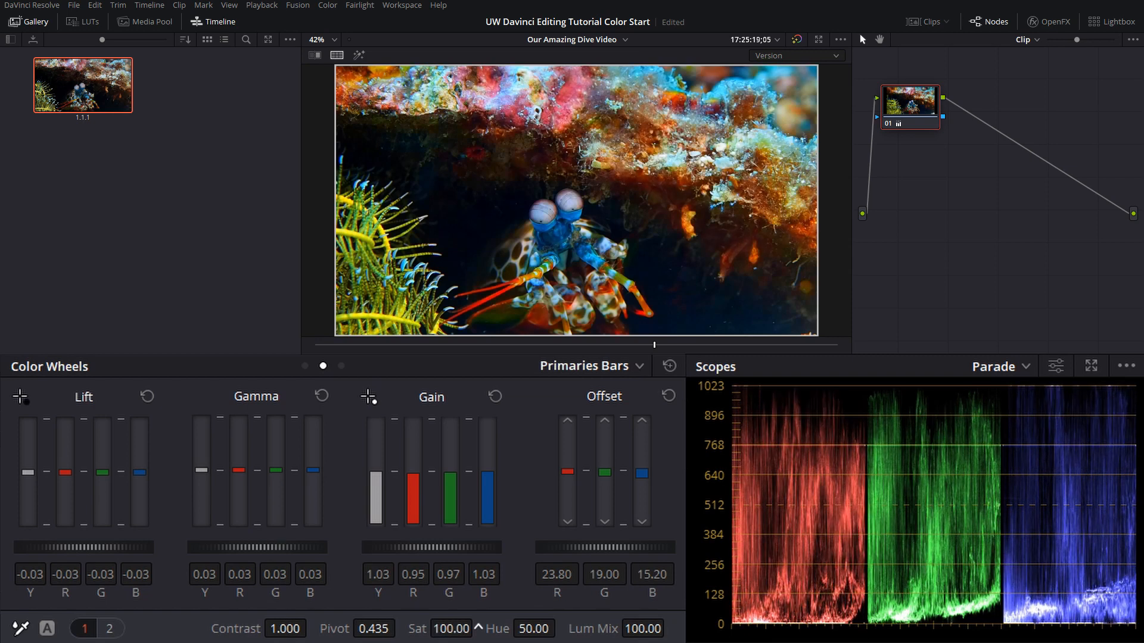
pyautogui.moveTo(478, 628); pyautogui.dragTo(479, 629)
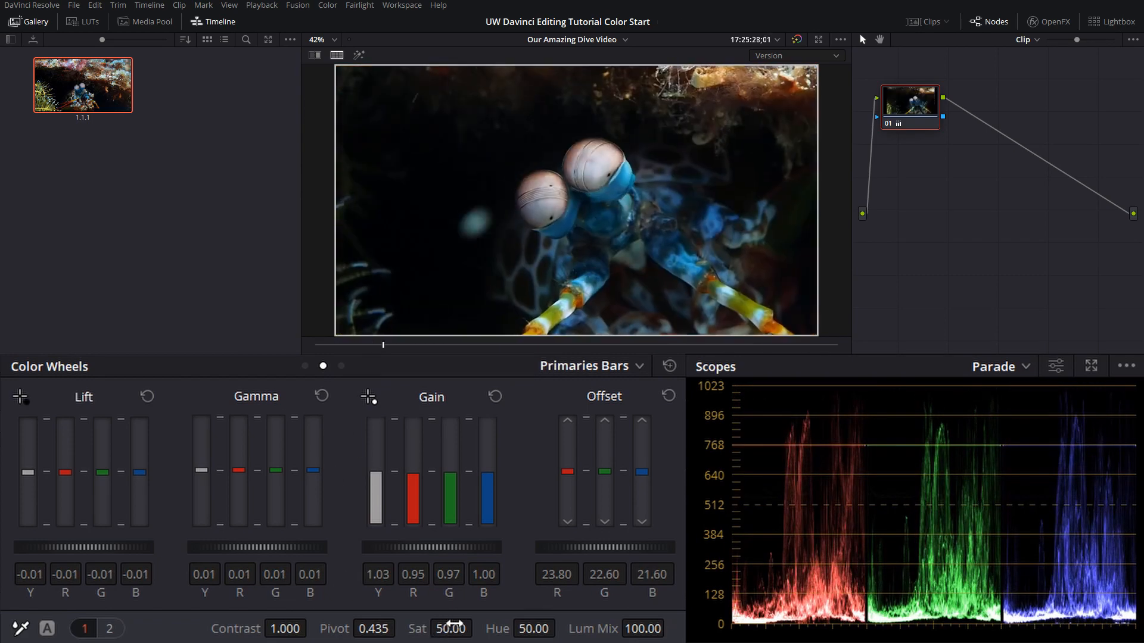
pyautogui.moveTo(479, 629); pyautogui.dragTo(478, 629)
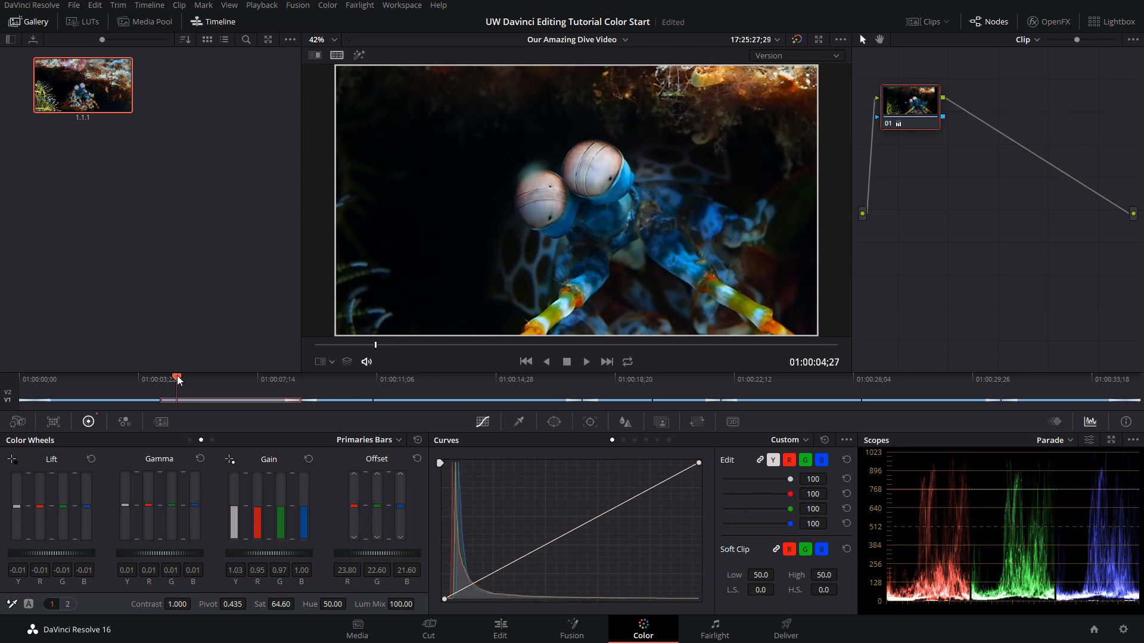
# Step: On the striped fish clip at 01:00:18;24, set Offset red to 50.00, green to 8.80 and blue to 2.00
pyautogui.moveTo(178, 381); pyautogui.dragTo(625, 397)
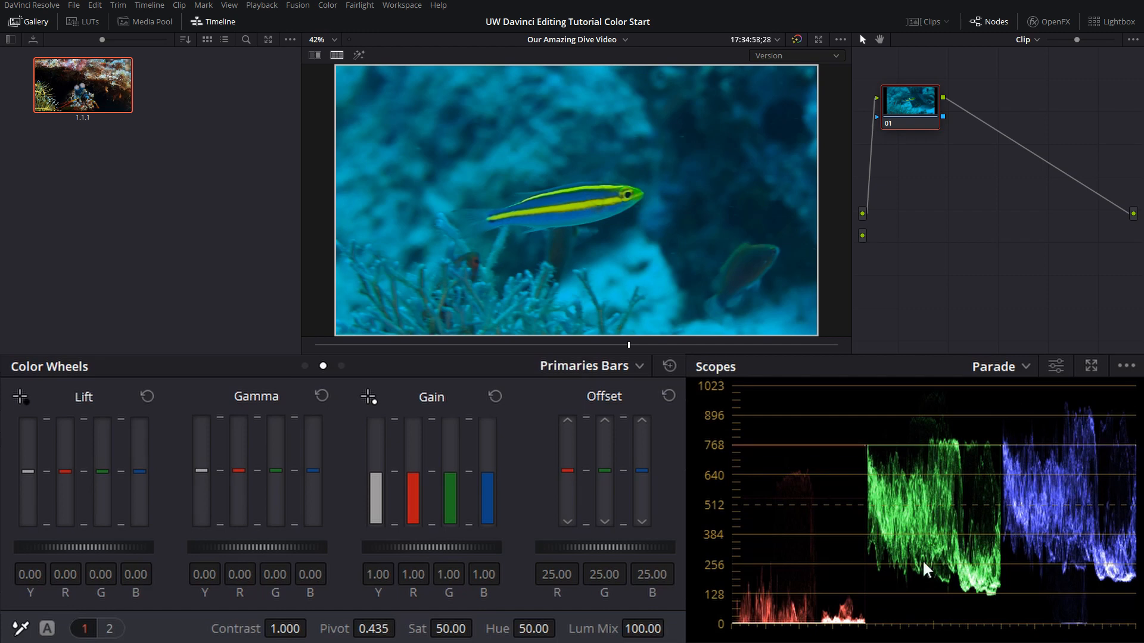
pyautogui.moveTo(568, 488); pyautogui.dragTo(569, 465)
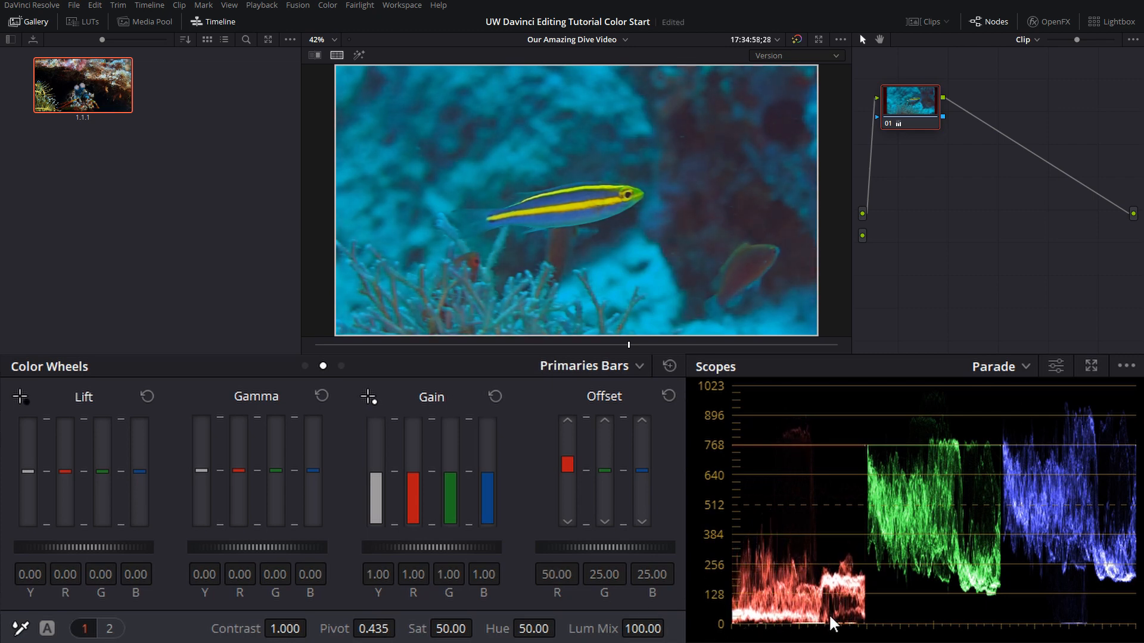
pyautogui.moveTo(609, 501); pyautogui.dragTo(609, 520)
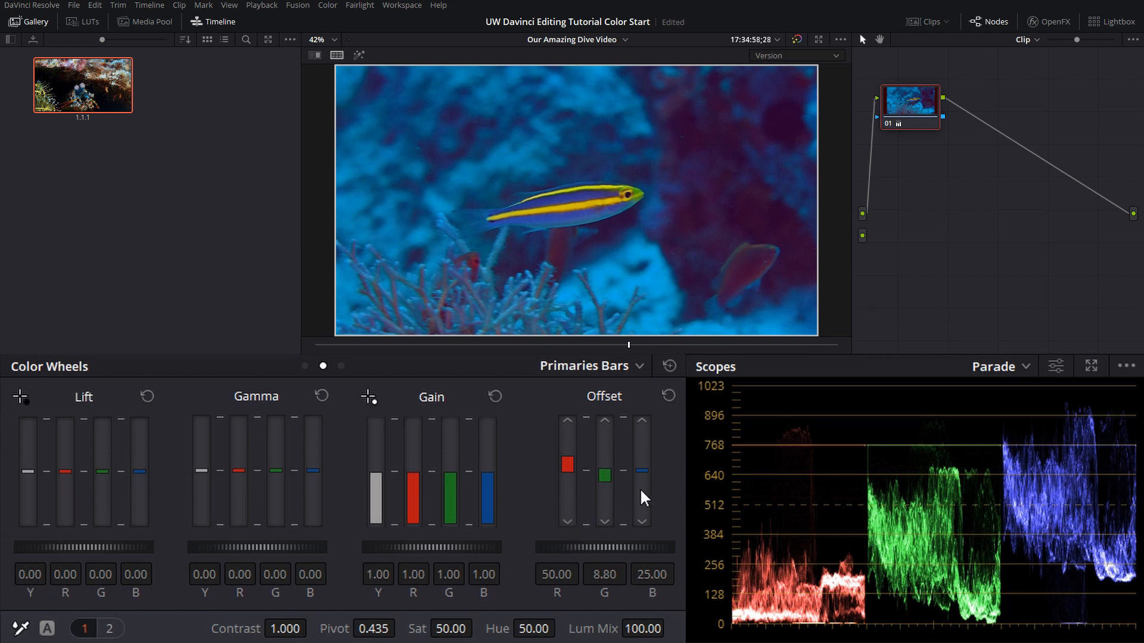
pyautogui.moveTo(644, 498); pyautogui.dragTo(644, 511)
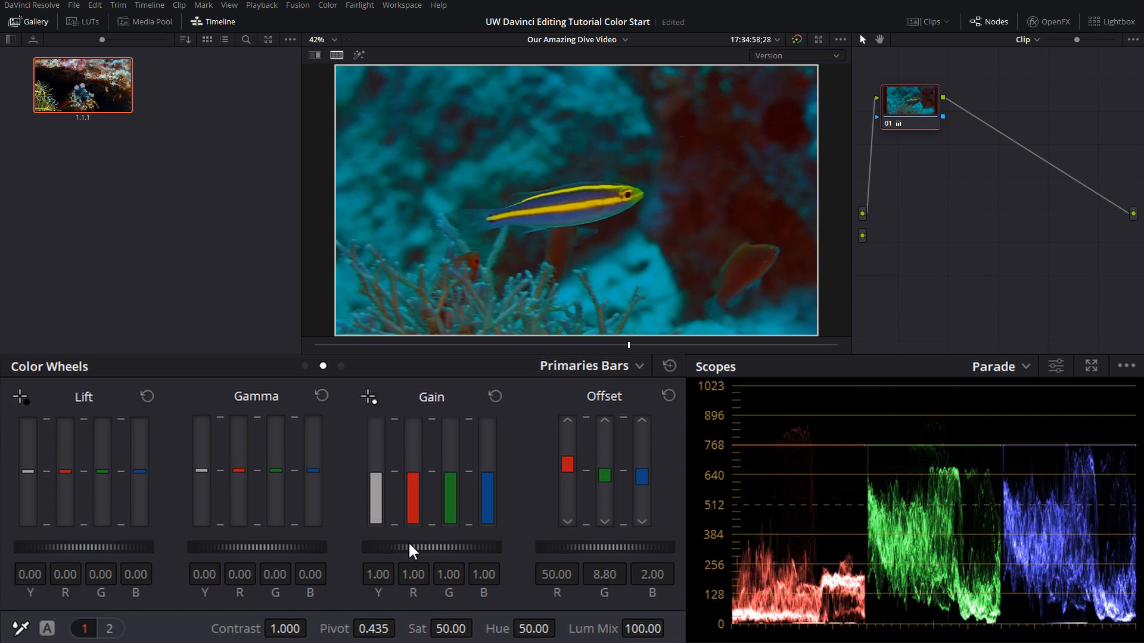
# Step: Set the striped fish clip's Gain to 1.19, Gamma red -0.01, green -0.23 and blue -0.12, Lift to -0.03 and saturation to 70.60
pyautogui.moveTo(431, 547); pyautogui.dragTo(468, 548)
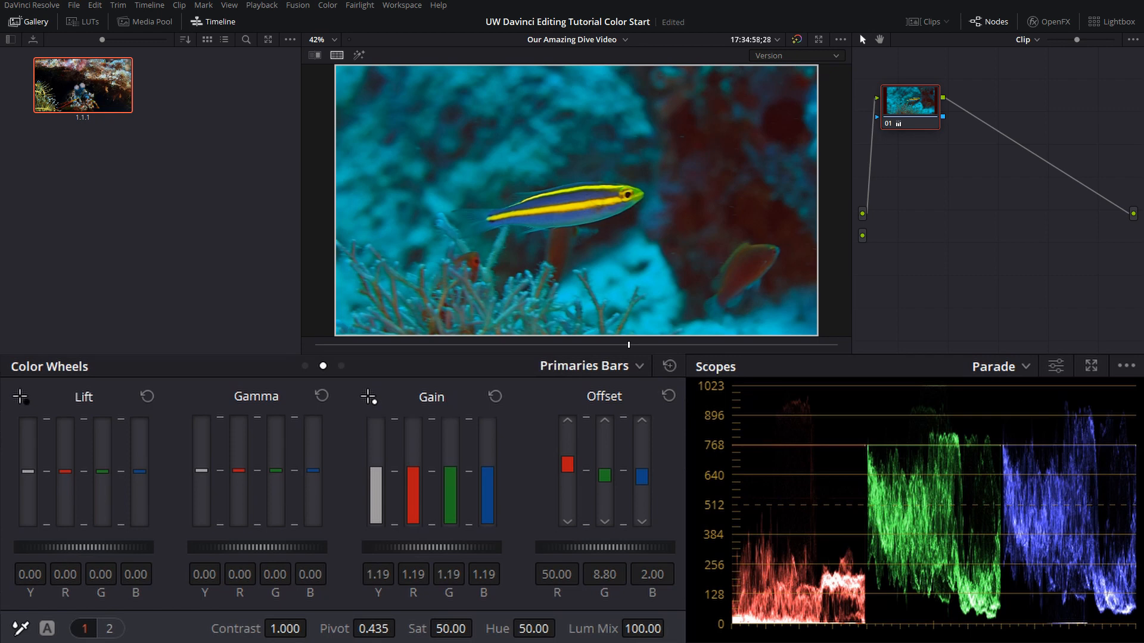
pyautogui.moveTo(278, 482)
pyautogui.mouseDown()
pyautogui.moveTo(277, 495)
pyautogui.moveTo(318, 489)
pyautogui.mouseUp()
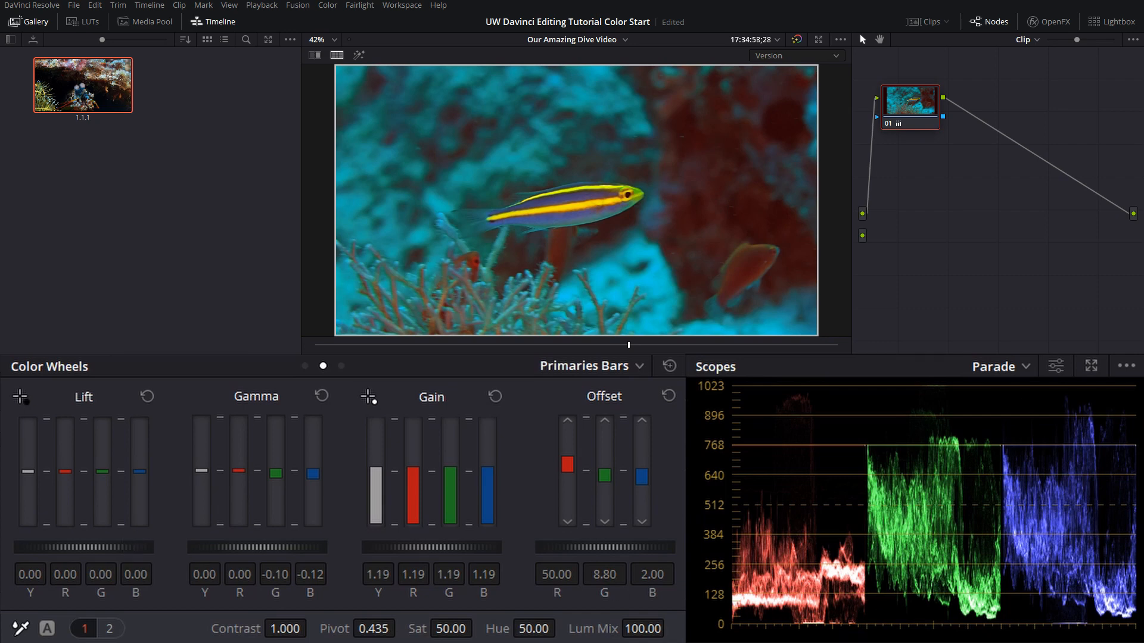
pyautogui.moveTo(84, 548); pyautogui.dragTo(26, 552)
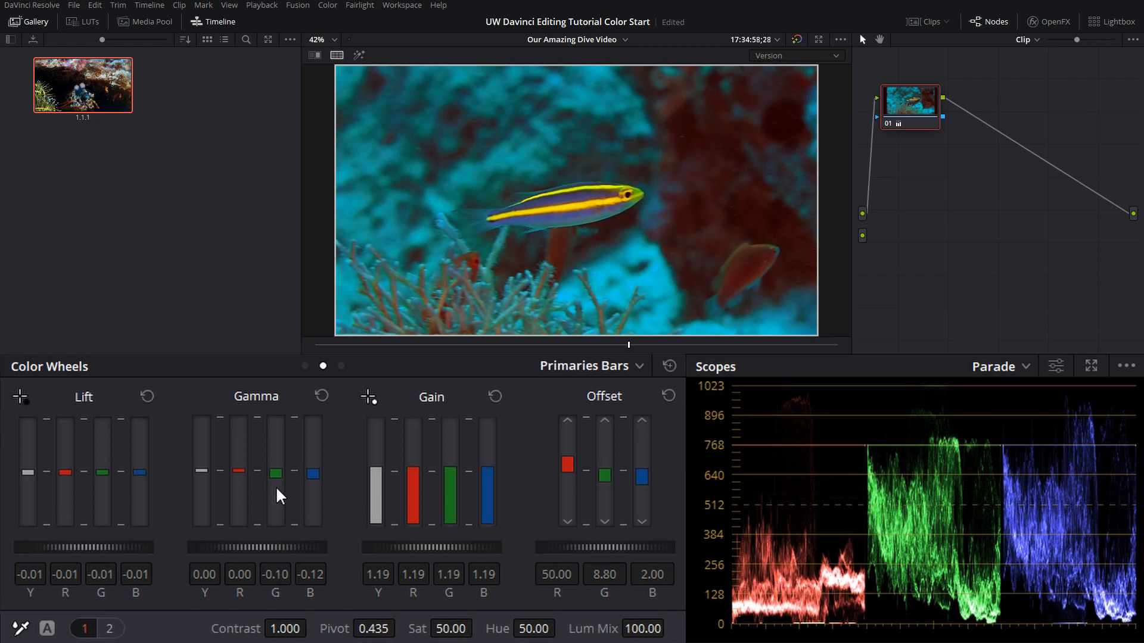
pyautogui.moveTo(276, 475)
pyautogui.mouseDown()
pyautogui.moveTo(276, 494)
pyautogui.moveTo(274, 485)
pyautogui.mouseUp()
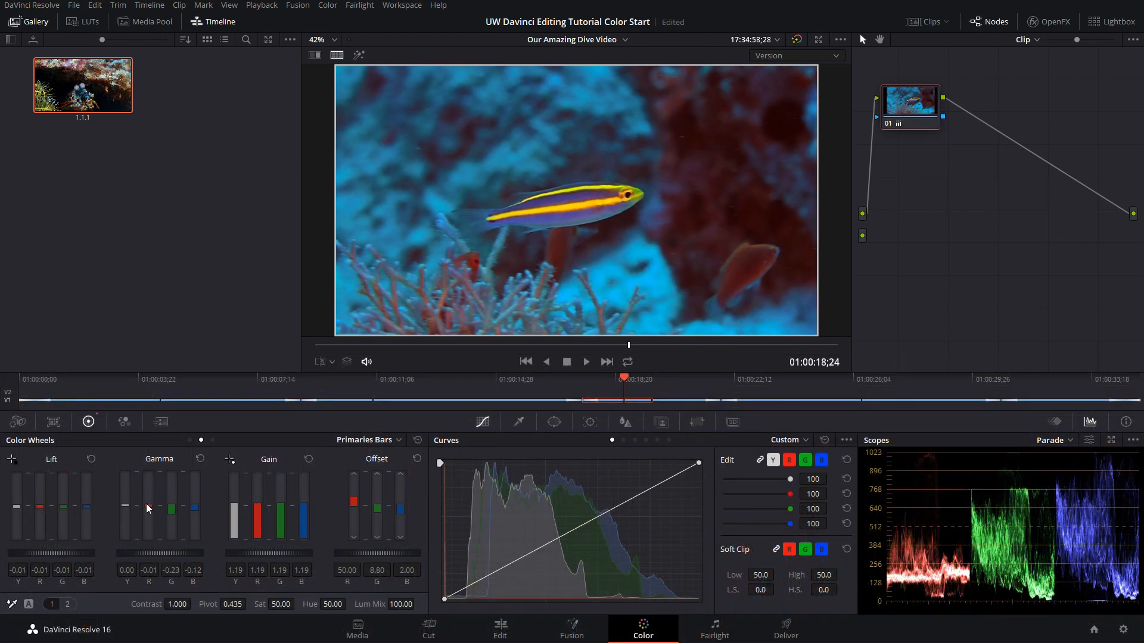
pyautogui.moveTo(69, 554); pyautogui.dragTo(62, 556)
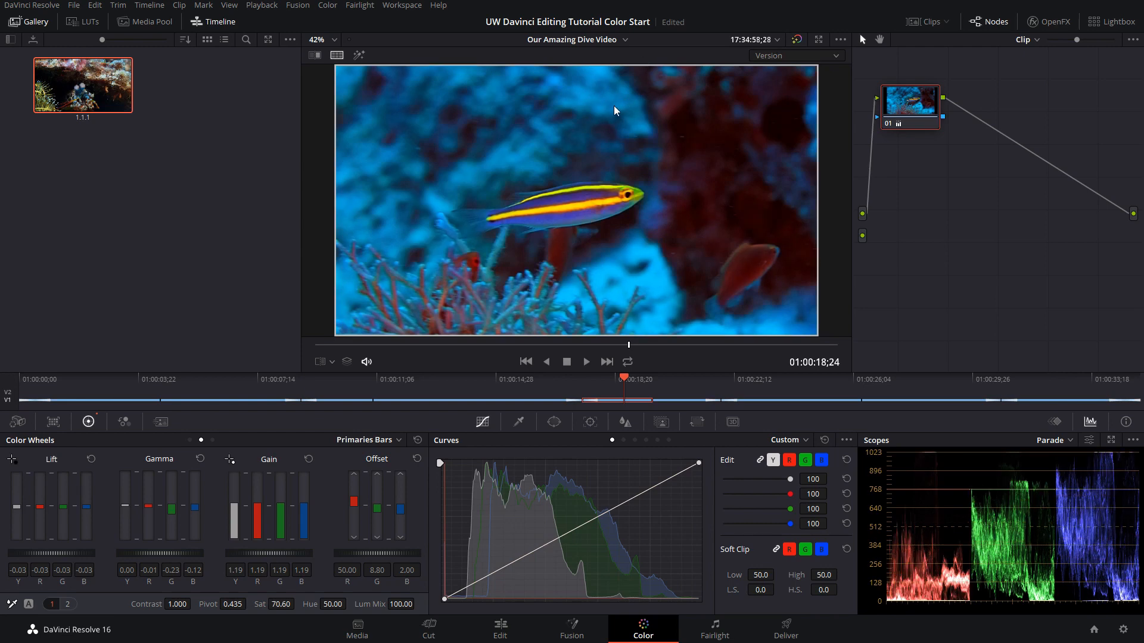
# Step: Grab a still of the graded striped fish clip and apply its grade to the coral clip at 01:00:20;05
pyautogui.rightClick(614, 105)
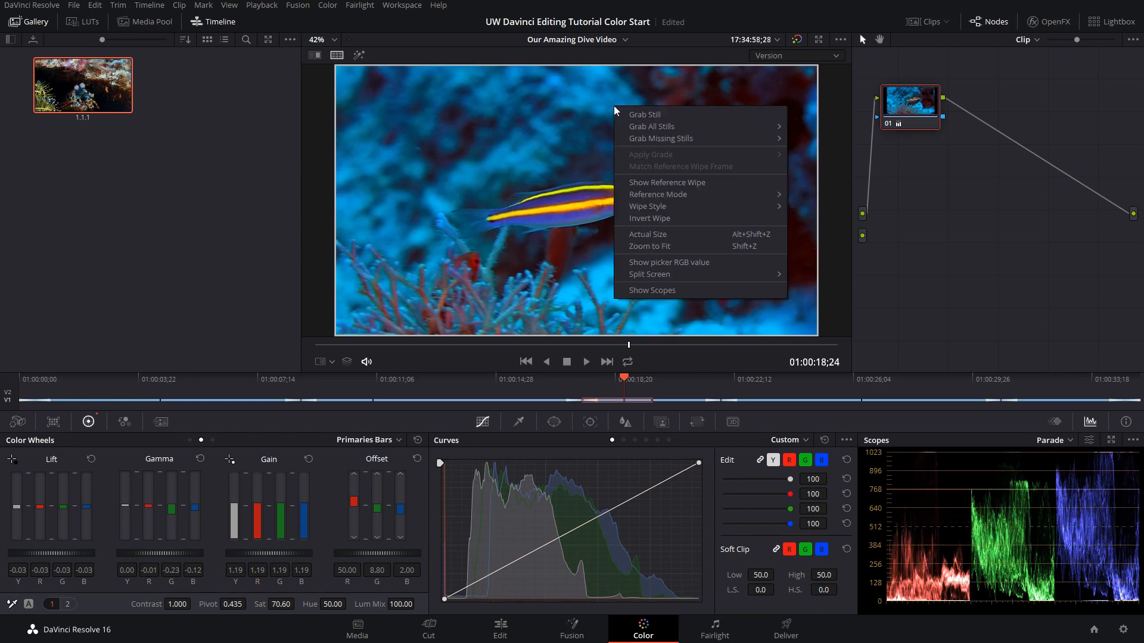
pyautogui.click(682, 109)
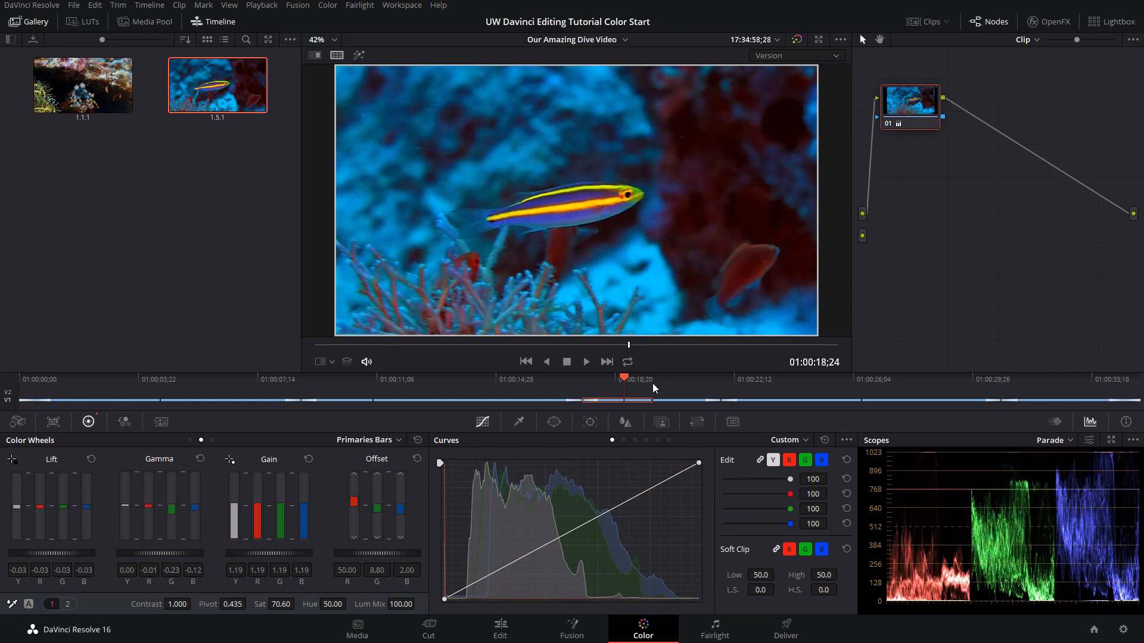
pyautogui.moveTo(626, 381); pyautogui.dragTo(668, 385)
pyautogui.rightClick(211, 75)
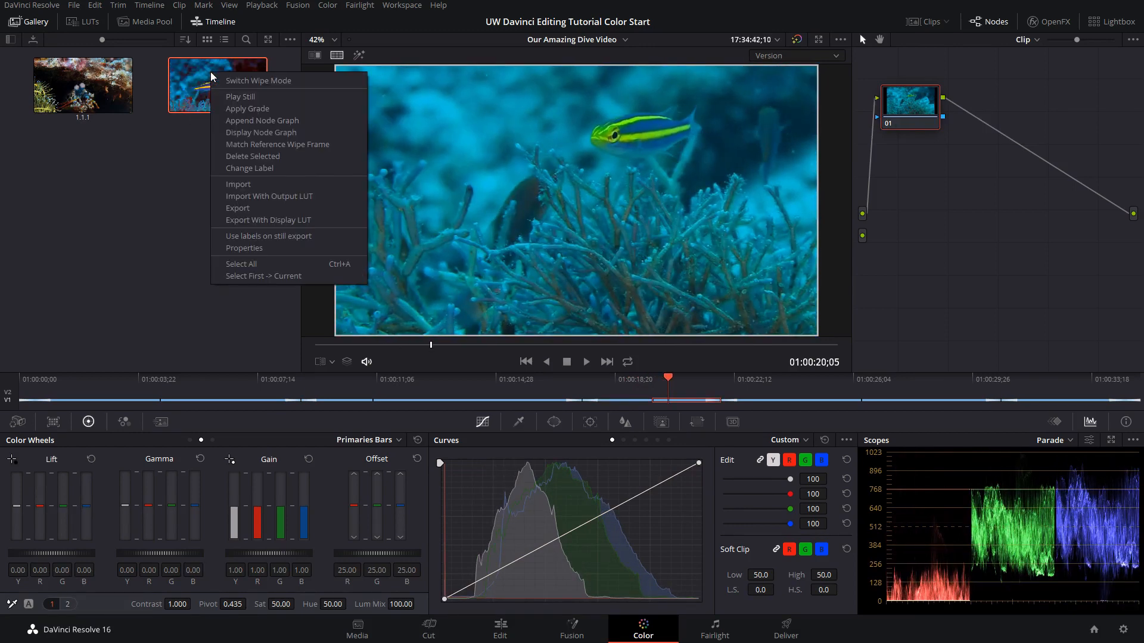
pyautogui.click(275, 109)
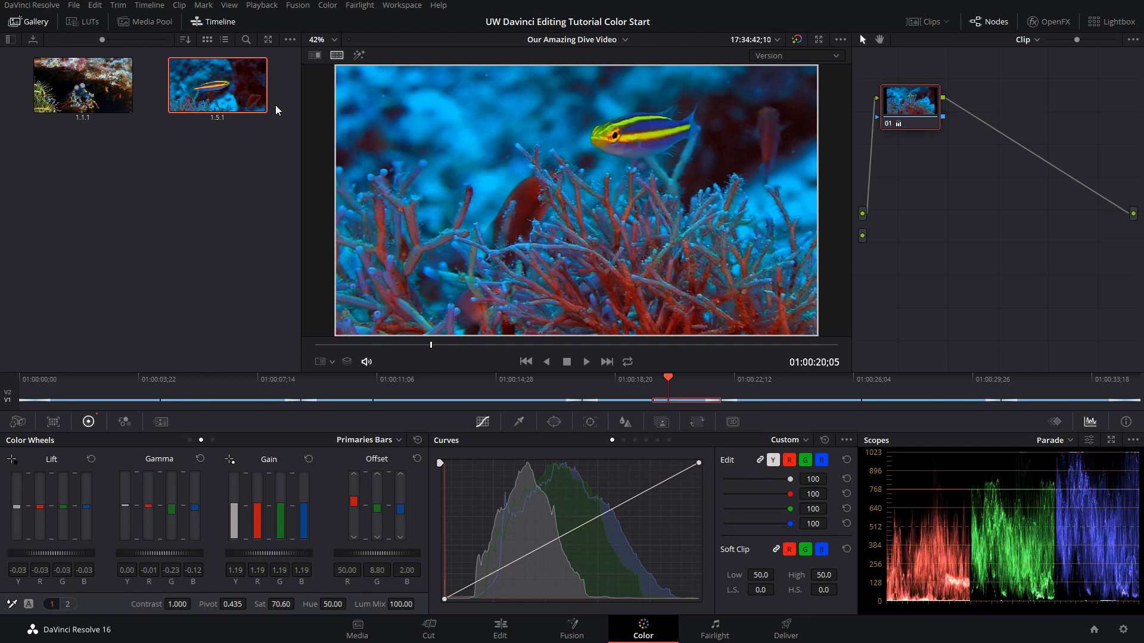
# Step: Set the coral clip's Gain red to 0.99 and saturation to 60.20, and toggle its grade off and on to compare
pyautogui.hotkey('ctrl', 'z')
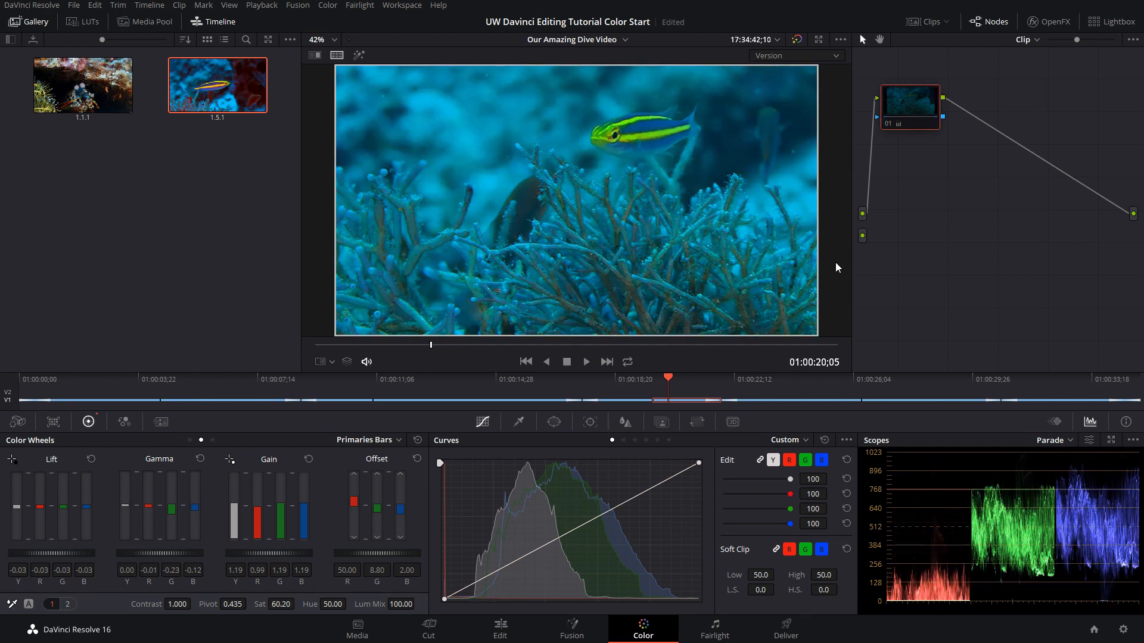
pyautogui.hotkey('ctrl', 'd')
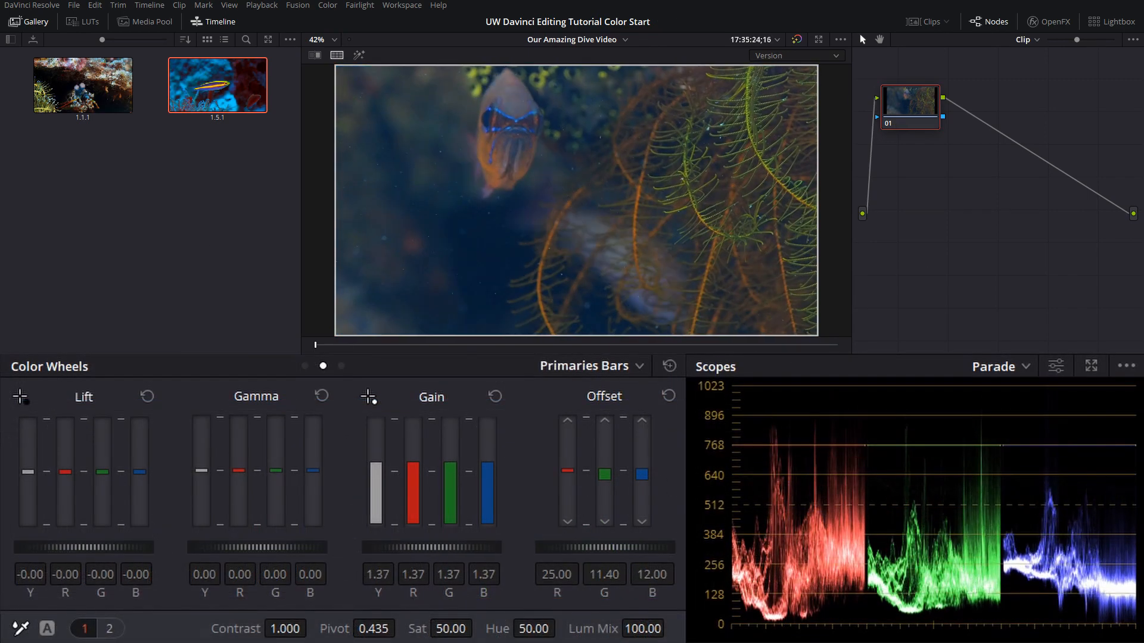
# Step: Grade the orange fish clip with Gain 1.32, Offset green 8.60, Lift blue -0.05, Gamma blue -0.01 and saturation 58.80
pyautogui.moveTo(417, 547); pyautogui.dragTo(446, 525)
pyautogui.moveTo(140, 472); pyautogui.dragTo(139, 479)
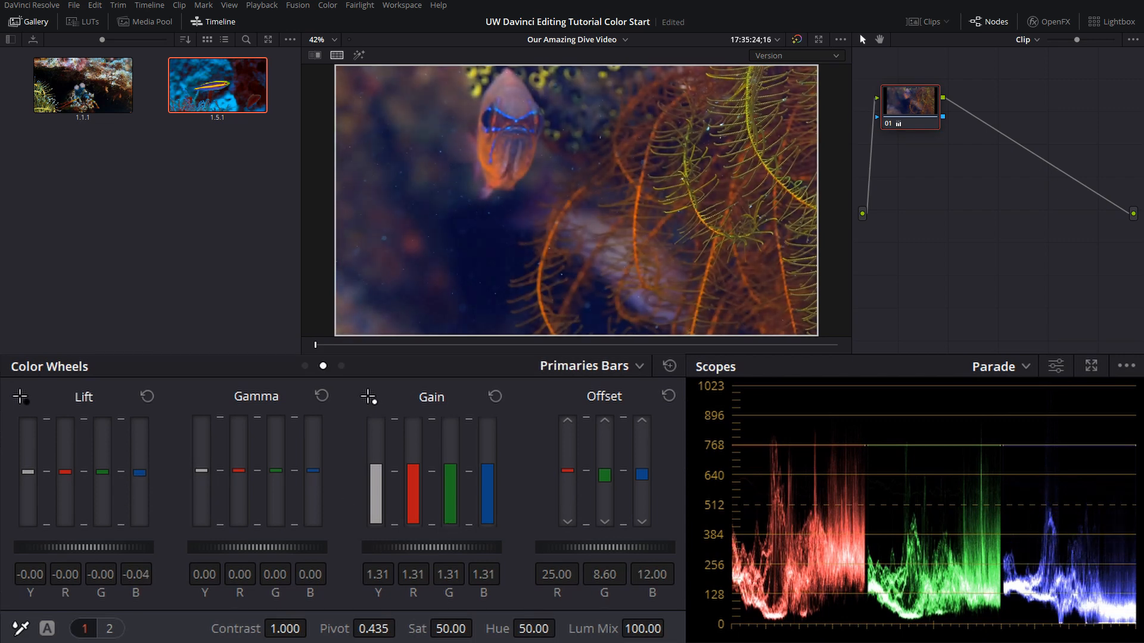
pyautogui.moveTo(451, 629); pyautogui.dragTo(494, 629)
pyautogui.moveTo(465, 547); pyautogui.dragTo(546, 544)
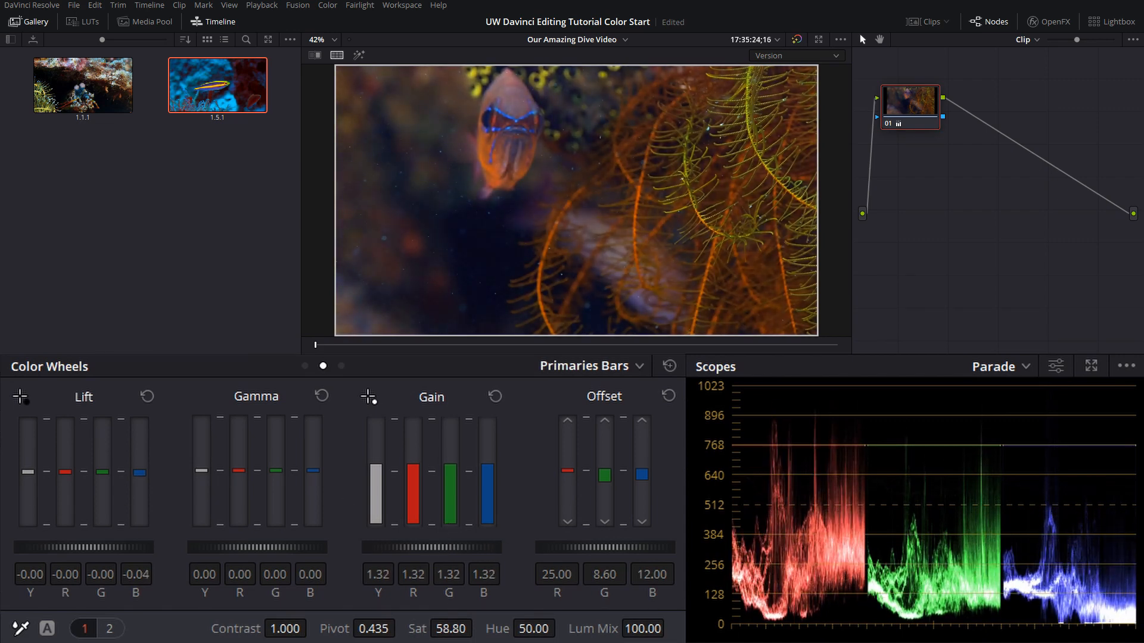
pyautogui.moveTo(140, 473); pyautogui.dragTo(140, 476)
pyautogui.moveTo(314, 470); pyautogui.dragTo(313, 463)
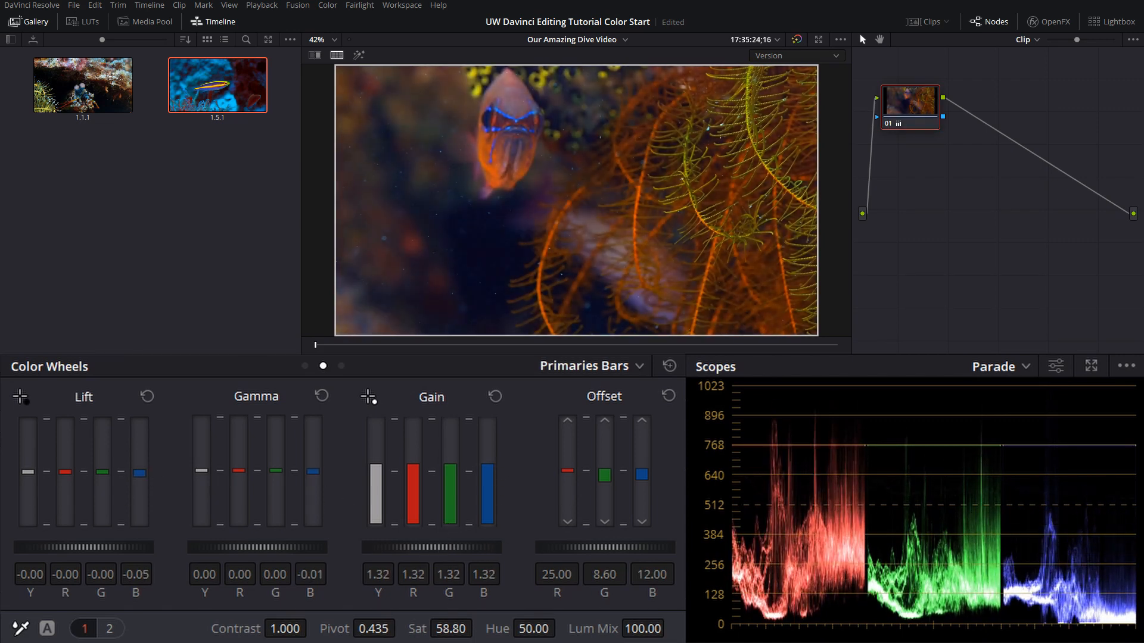
# Step: Add a mantis shrimp still to the gallery and apply its grade to the following clip
pyautogui.press('Down')
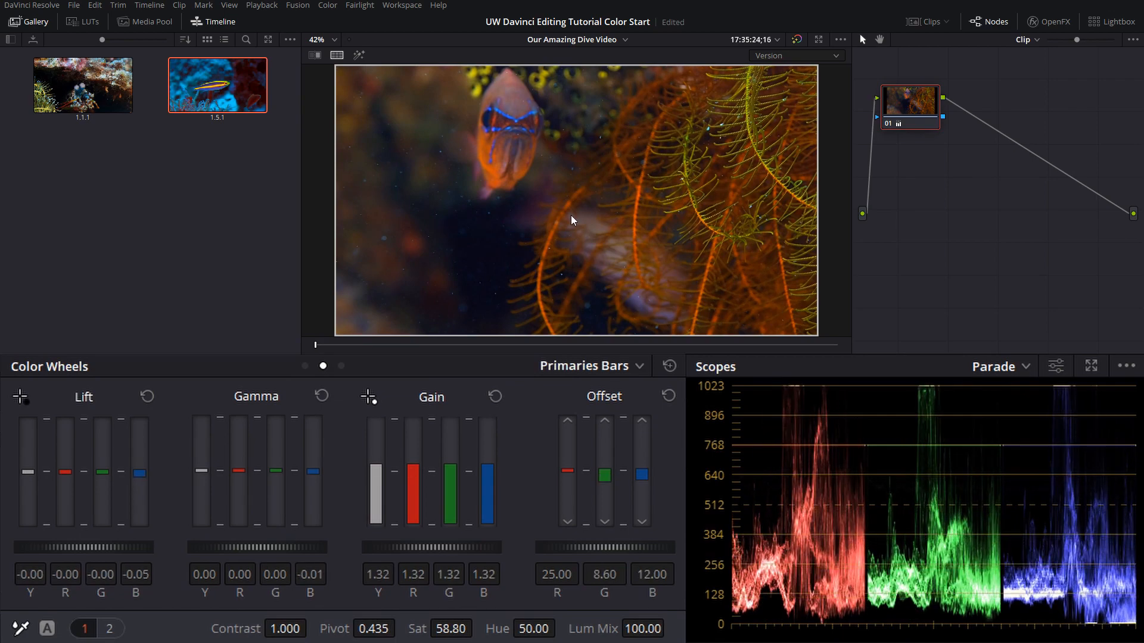
pyautogui.hotkey('ctrl', 'alt', 'g')
pyautogui.rightClick(232, 97)
pyautogui.click(269, 131)
# Step: Set the first jellyfish clip's Lift to -0.03 and fine-tune its green and blue Offset
pyautogui.moveTo(84, 547); pyautogui.dragTo(75, 547)
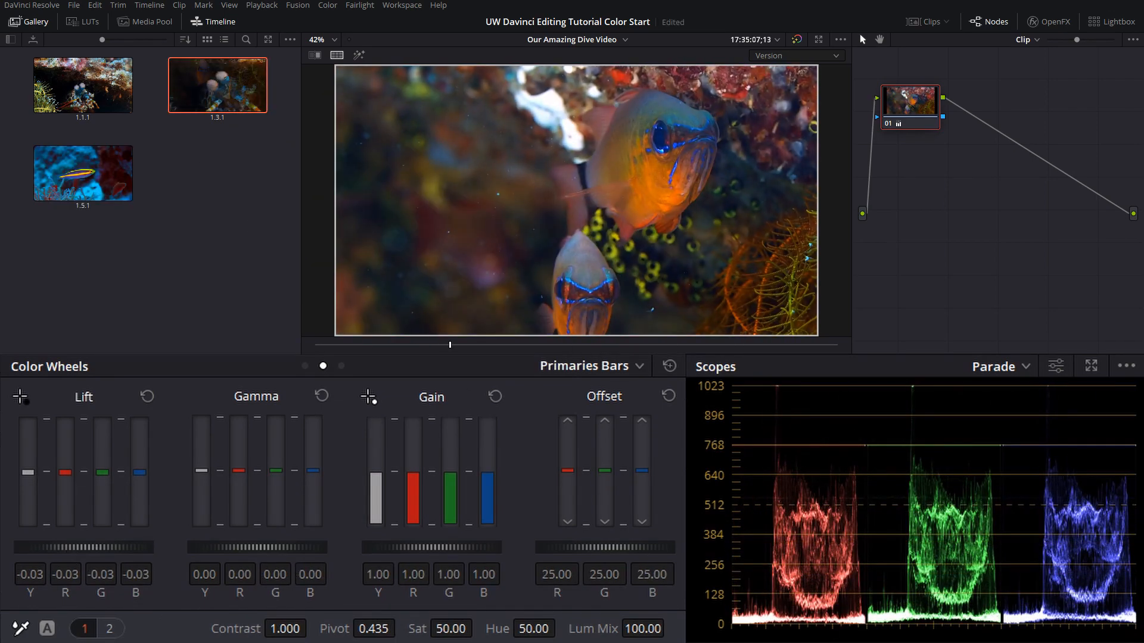
pyautogui.moveTo(449, 345); pyautogui.dragTo(652, 345)
pyautogui.moveTo(604, 471); pyautogui.dragTo(642, 473)
# Step: Set the next jellyfish clip's Lift to -0.01 and fine-tune its Gain and red Offset
pyautogui.press('Down')
pyautogui.moveTo(432, 547)
pyautogui.mouseDown()
pyautogui.moveTo(472, 547)
pyautogui.moveTo(440, 544)
pyautogui.mouseUp()
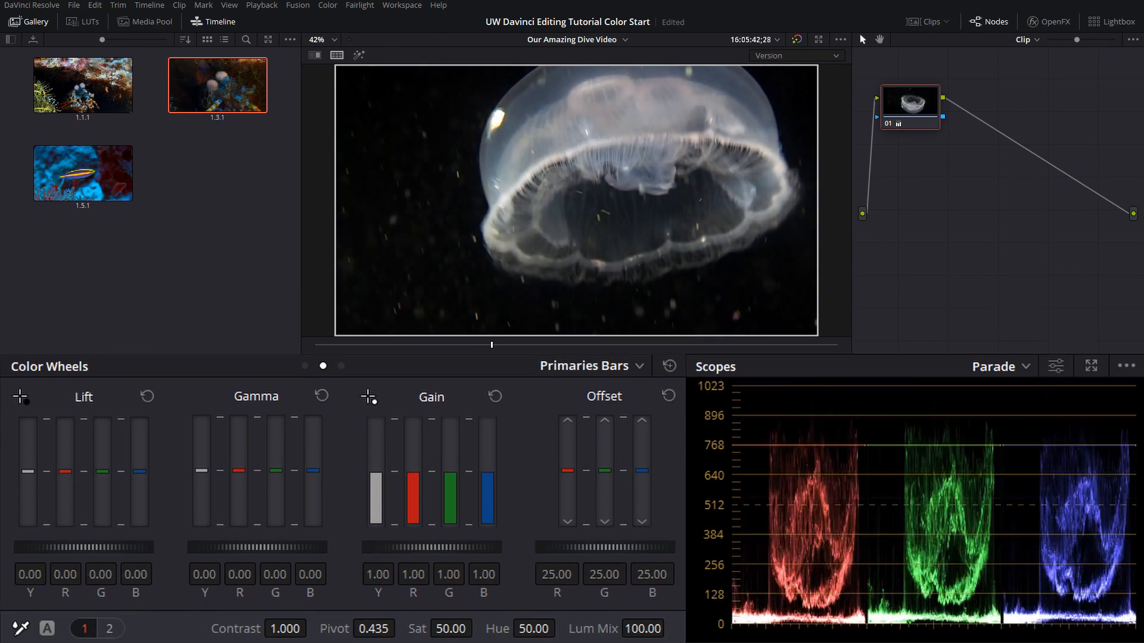
pyautogui.moveTo(83, 547); pyautogui.dragTo(80, 547)
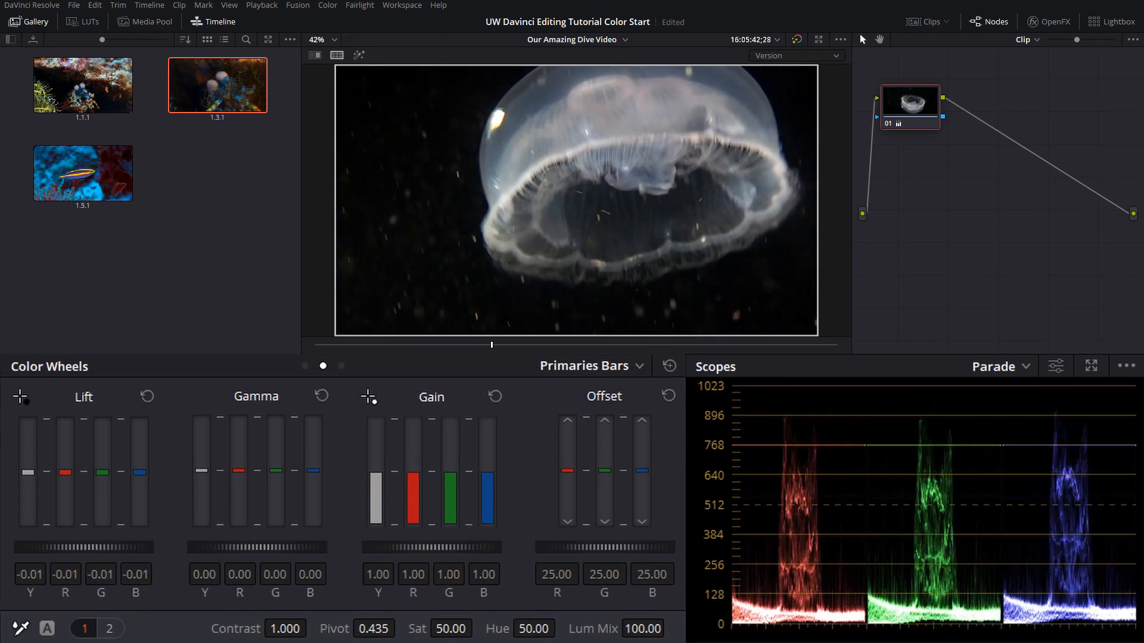
pyautogui.moveTo(567, 471); pyautogui.dragTo(567, 474)
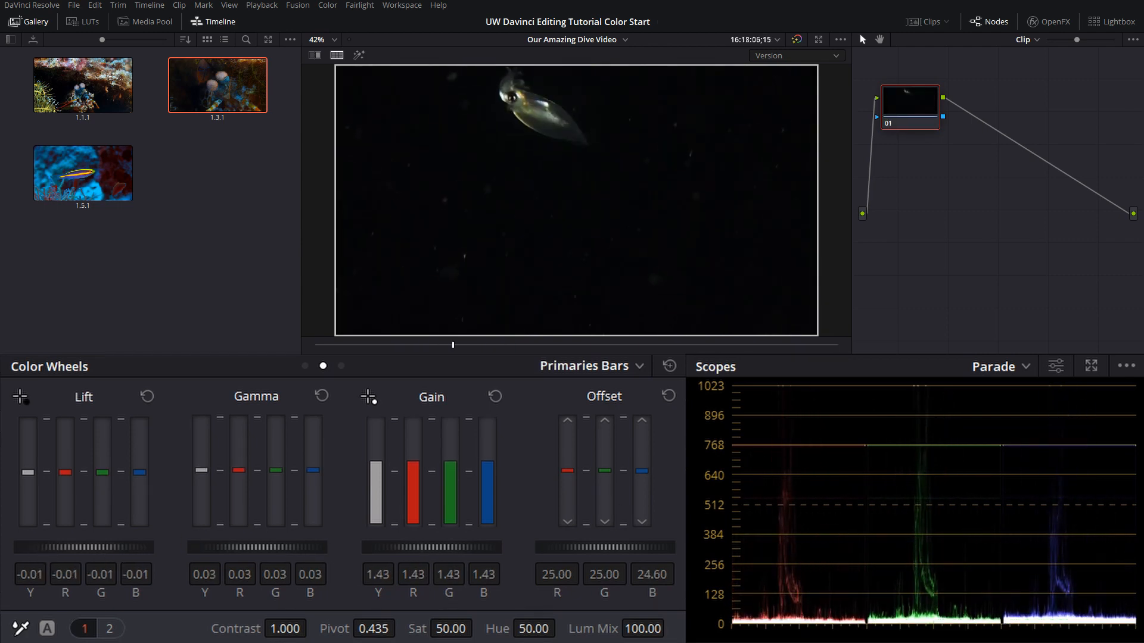
# Step: Set the squid clip's Offset green and blue to 24.20 and Gain to 1.23, and check the frame at 16:18:07;19
pyautogui.moveTo(641, 471); pyautogui.dragTo(610, 475)
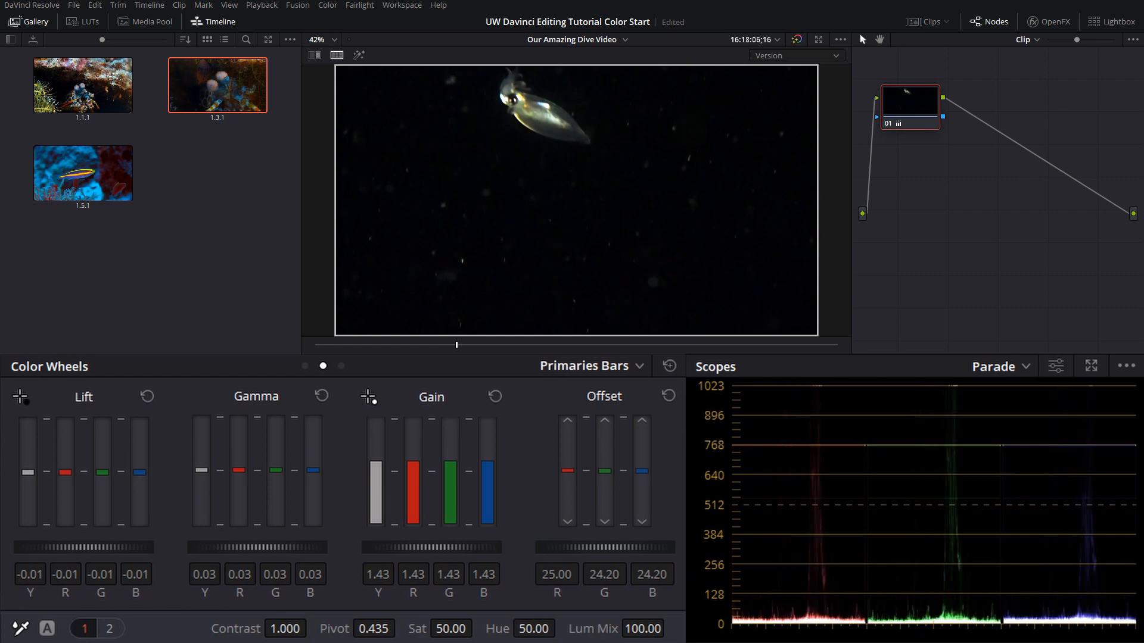
pyautogui.moveTo(432, 547); pyautogui.dragTo(405, 547)
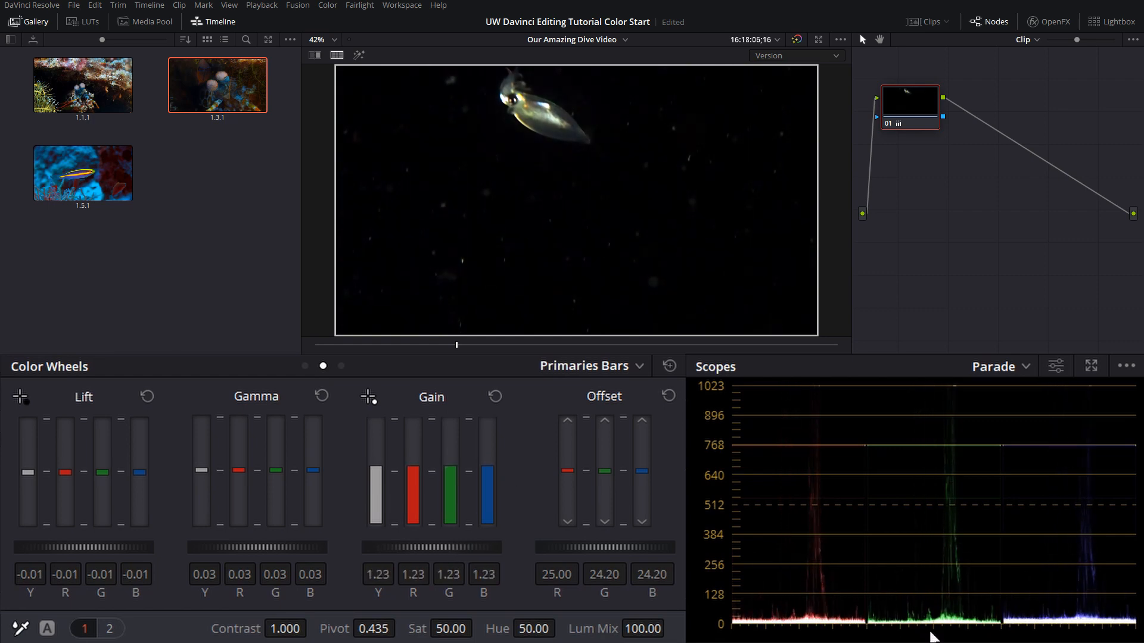
pyautogui.moveTo(456, 345); pyautogui.dragTo(607, 345)
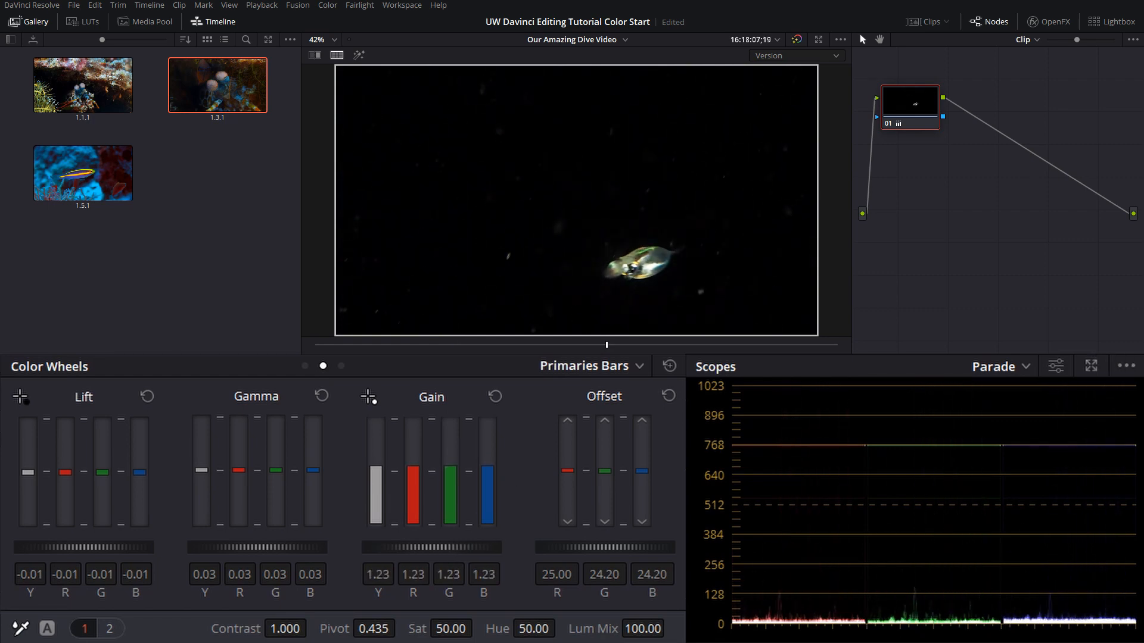